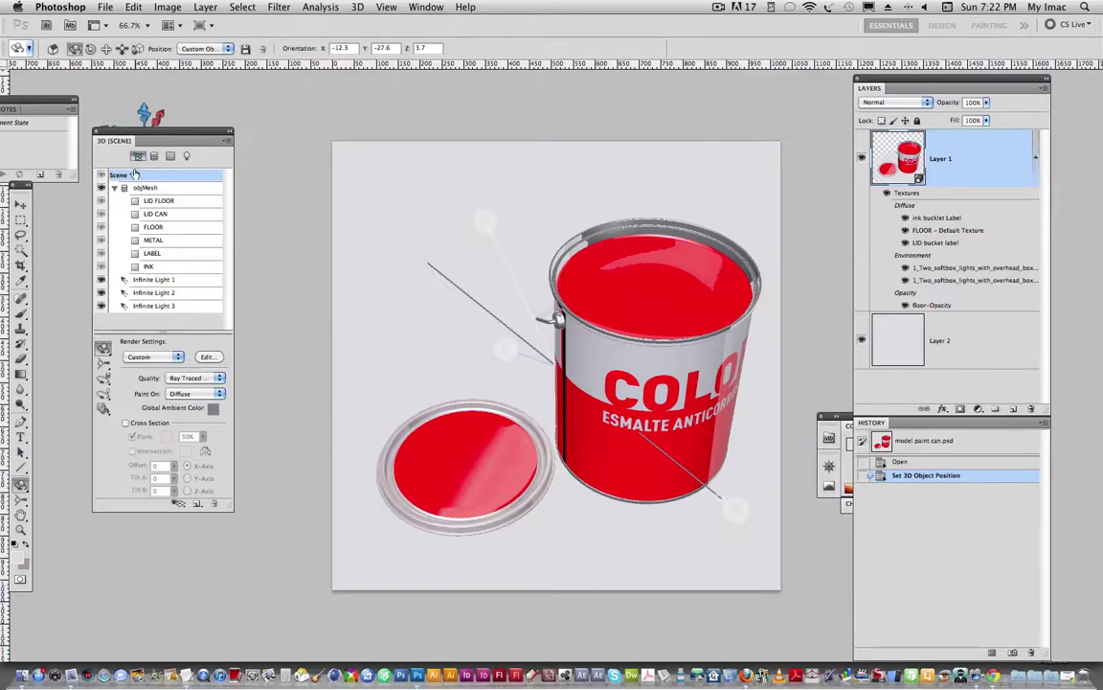
Step: Render the paint can scene at Ray Traced quality, then return Quality to Interactive (Painting)
{"action": "left_click", "coordinate": [218, 381]}
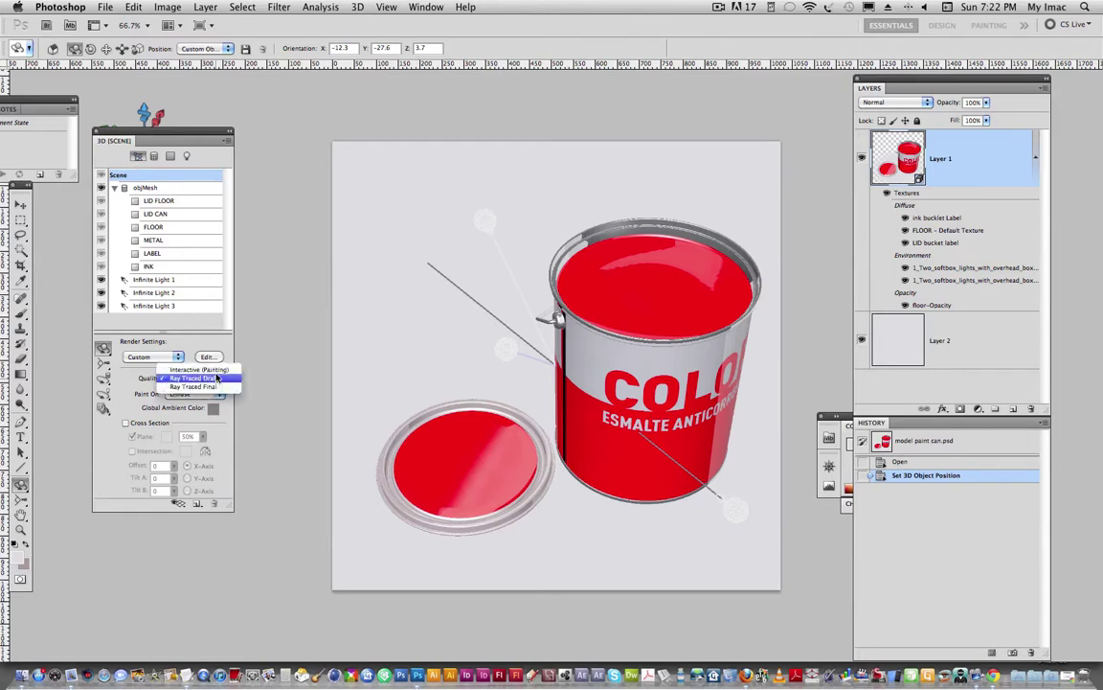
{"action": "left_click", "coordinate": [195, 337]}
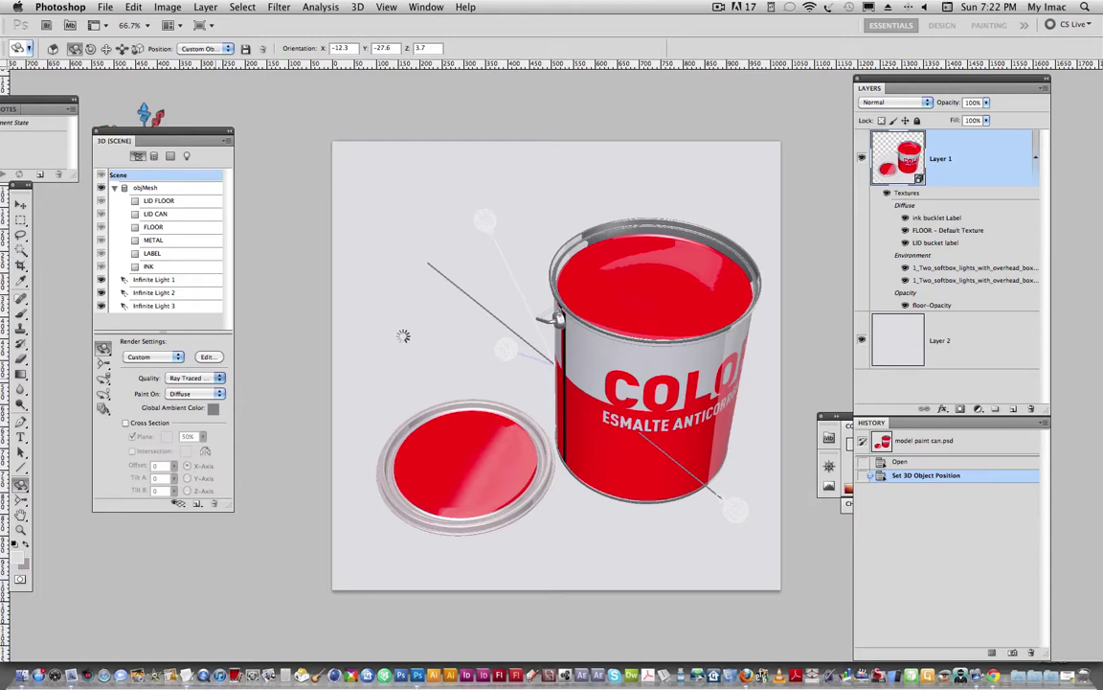
{"action": "left_click", "coordinate": [403, 336]}
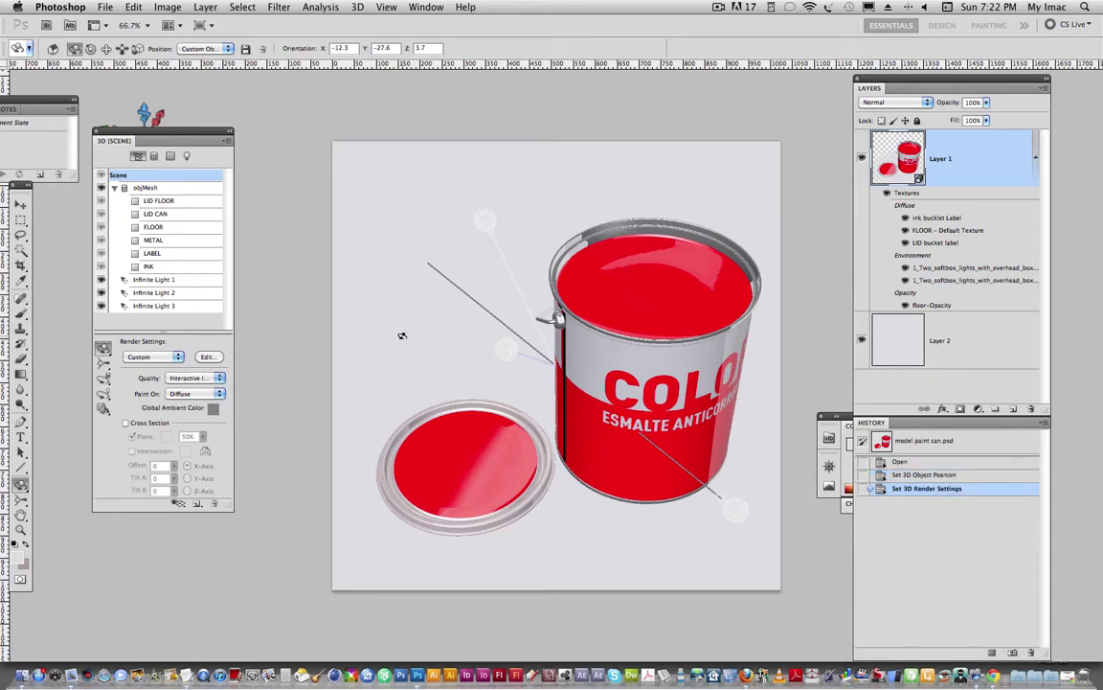
Step: Move the 3D Scene panel down and rotate the paint can to -0.7, -30, -19.9
{"action": "mouse_move", "coordinate": [150, 136]}
{"action": "left_mouse_down"}
{"action": "mouse_move", "coordinate": [148, 249]}
{"action": "mouse_move", "coordinate": [153, 216]}
{"action": "left_mouse_up"}
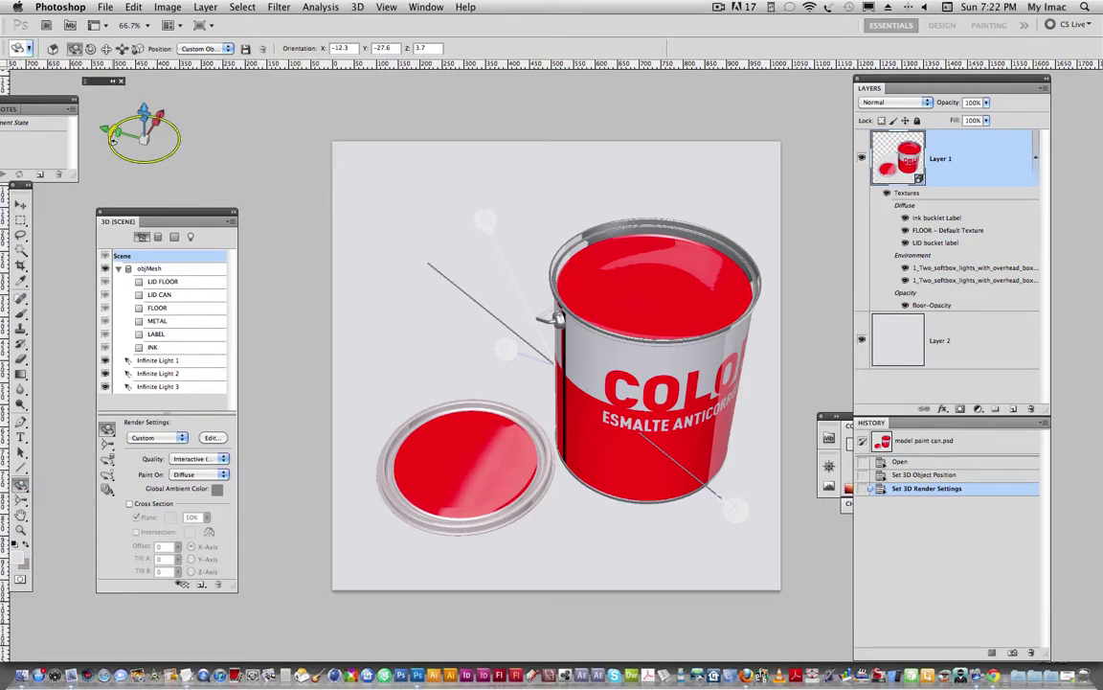
{"action": "mouse_move", "coordinate": [112, 146]}
{"action": "left_mouse_down"}
{"action": "mouse_move", "coordinate": [190, 141]}
{"action": "mouse_move", "coordinate": [149, 167]}
{"action": "mouse_move", "coordinate": [108, 134]}
{"action": "mouse_move", "coordinate": [114, 143]}
{"action": "mouse_move", "coordinate": [117, 128]}
{"action": "left_mouse_up"}
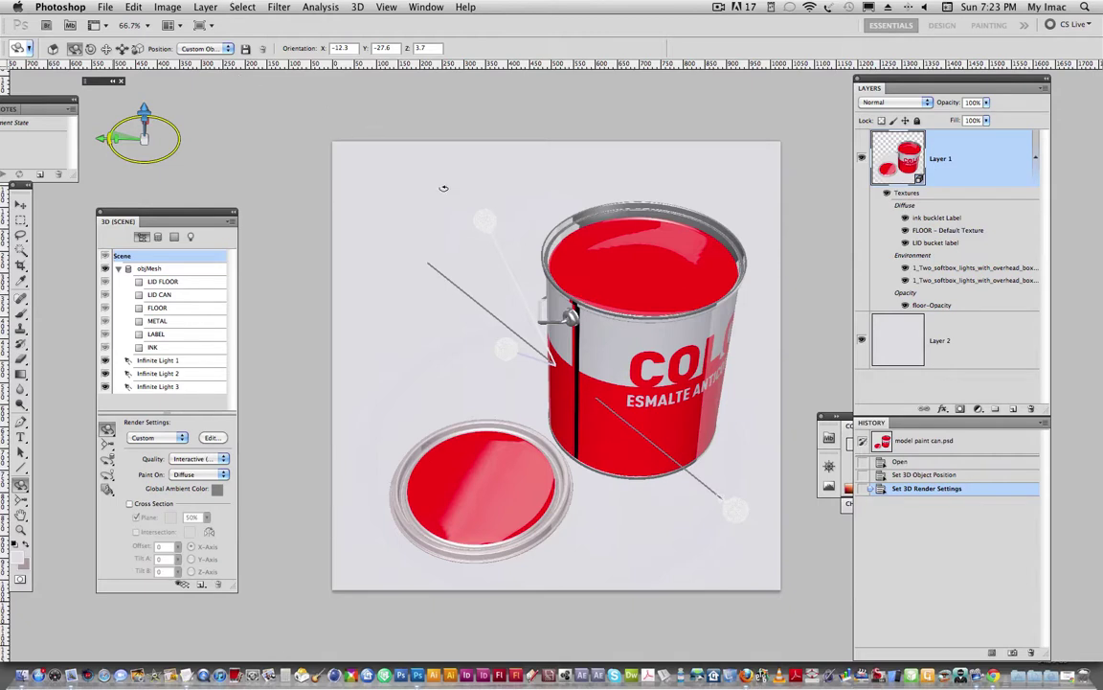
{"action": "left_click_drag", "start_coordinate": [444, 188], "coordinate": [514, 270]}
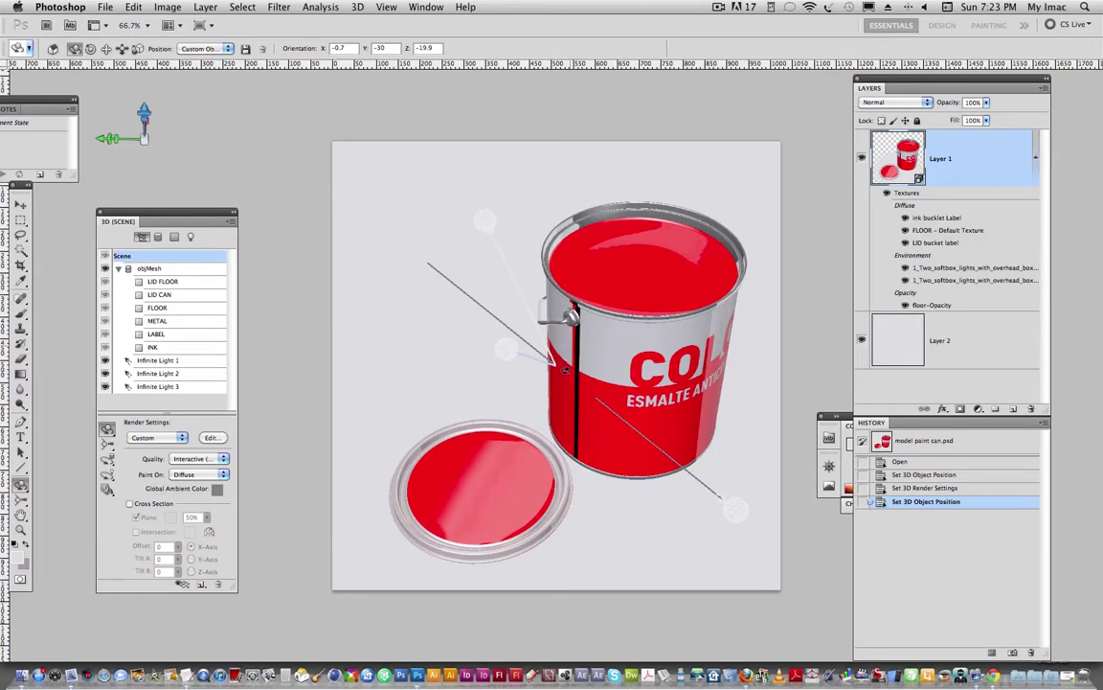
Step: Rotate the can to a top-down view, then back to a tilted side view (-2.1, -64.8, -15)
{"action": "left_click_drag", "start_coordinate": [562, 385], "coordinate": [561, 376]}
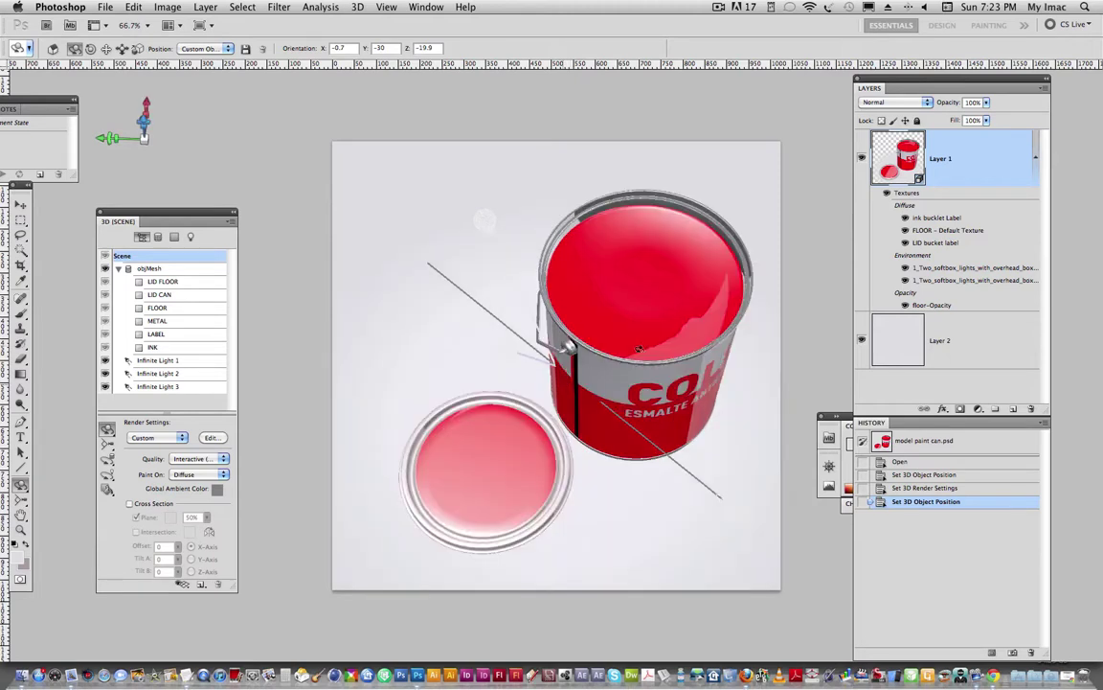
{"action": "left_click_drag", "start_coordinate": [675, 325], "coordinate": [674, 364]}
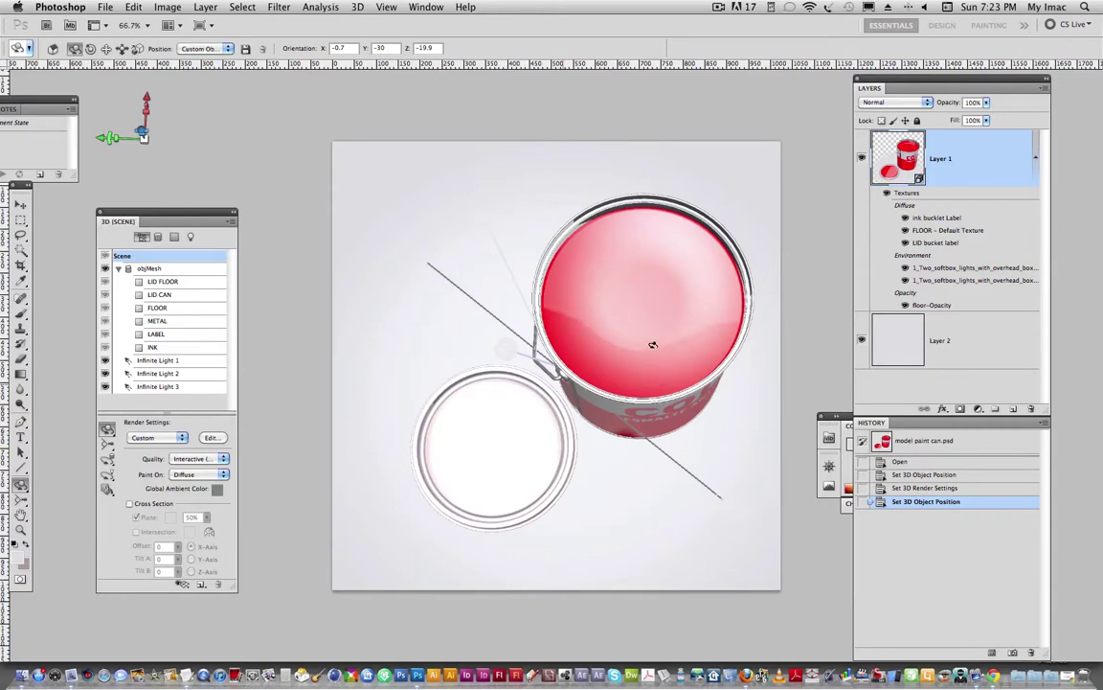
{"action": "left_click", "coordinate": [649, 285]}
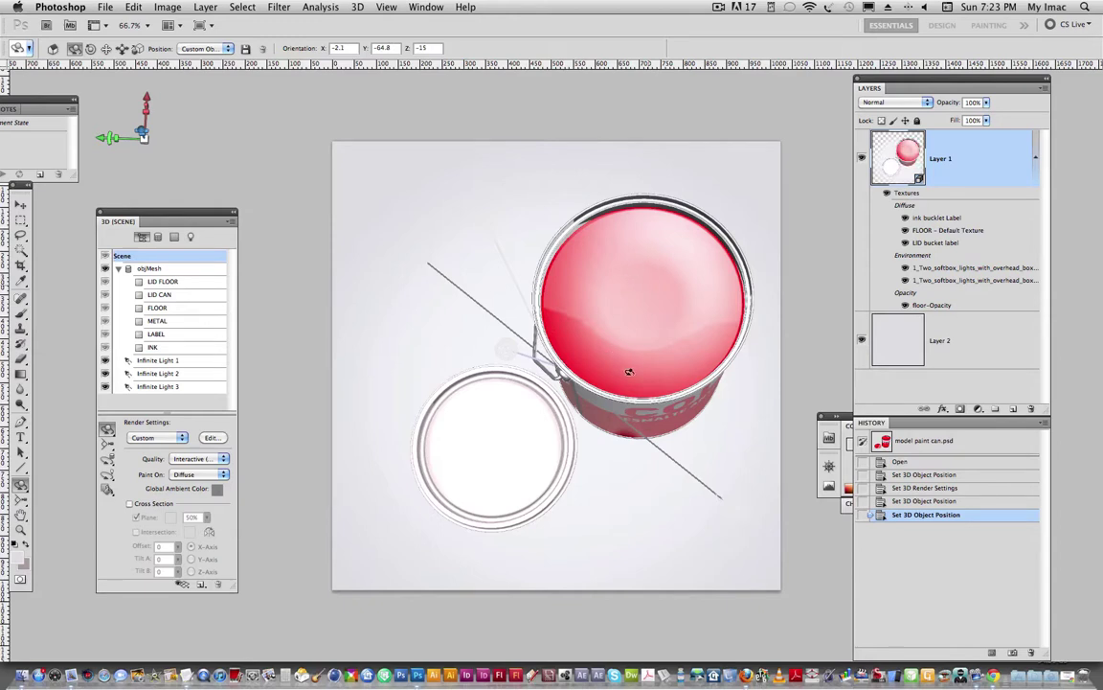
{"action": "left_click_drag", "start_coordinate": [635, 269], "coordinate": [638, 338]}
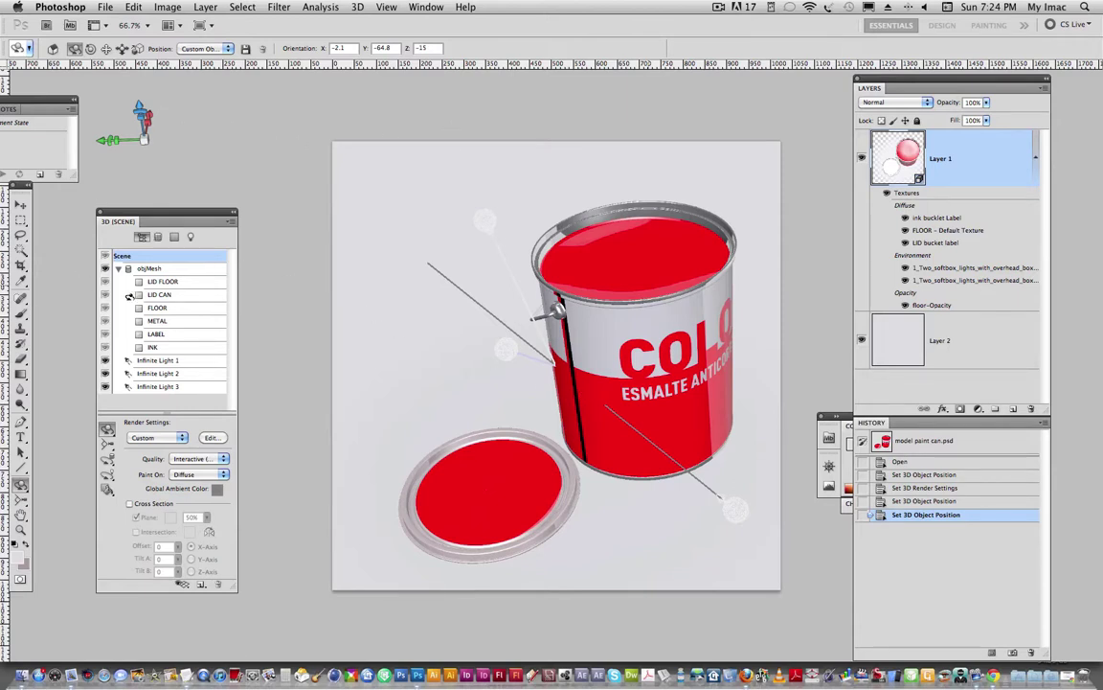
Step: With the Move tool, list the materials and set LID FLOOR opacity to 0%, then back to 100%
{"action": "key", "text": "v"}
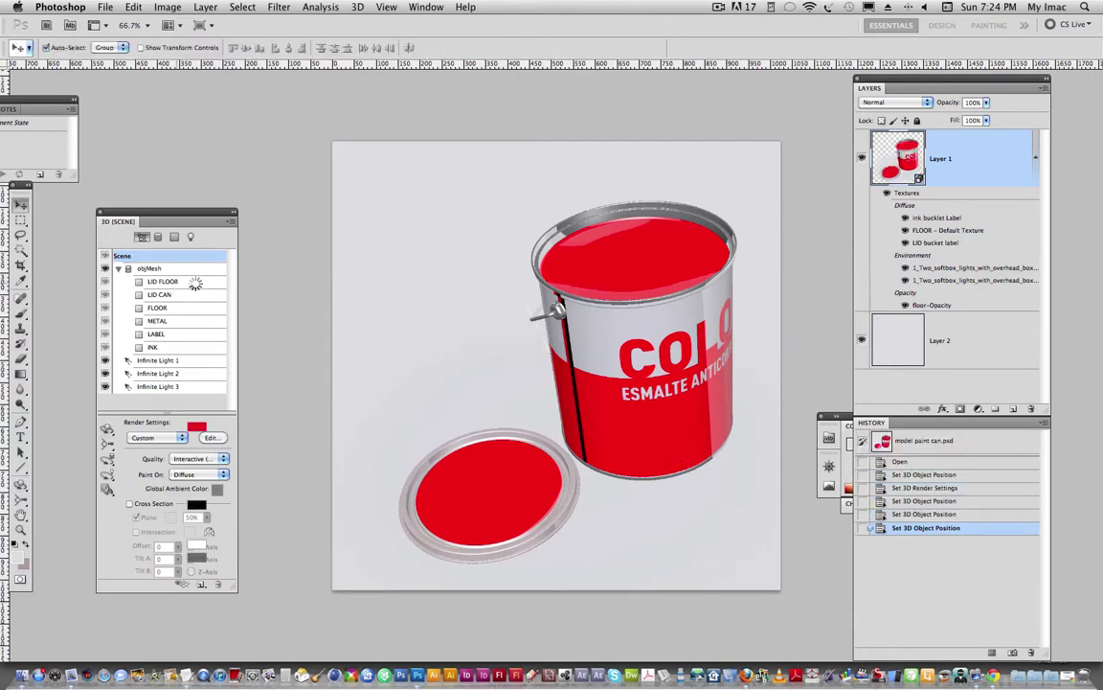
{"action": "left_click", "coordinate": [174, 236]}
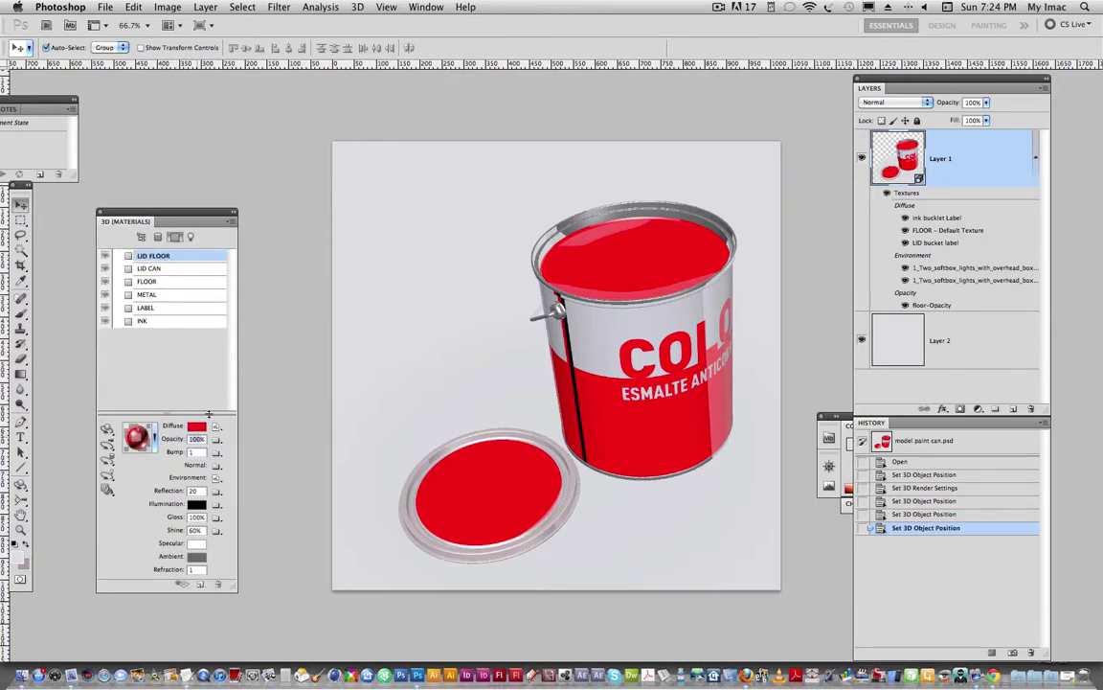
{"action": "type", "text": "0"}
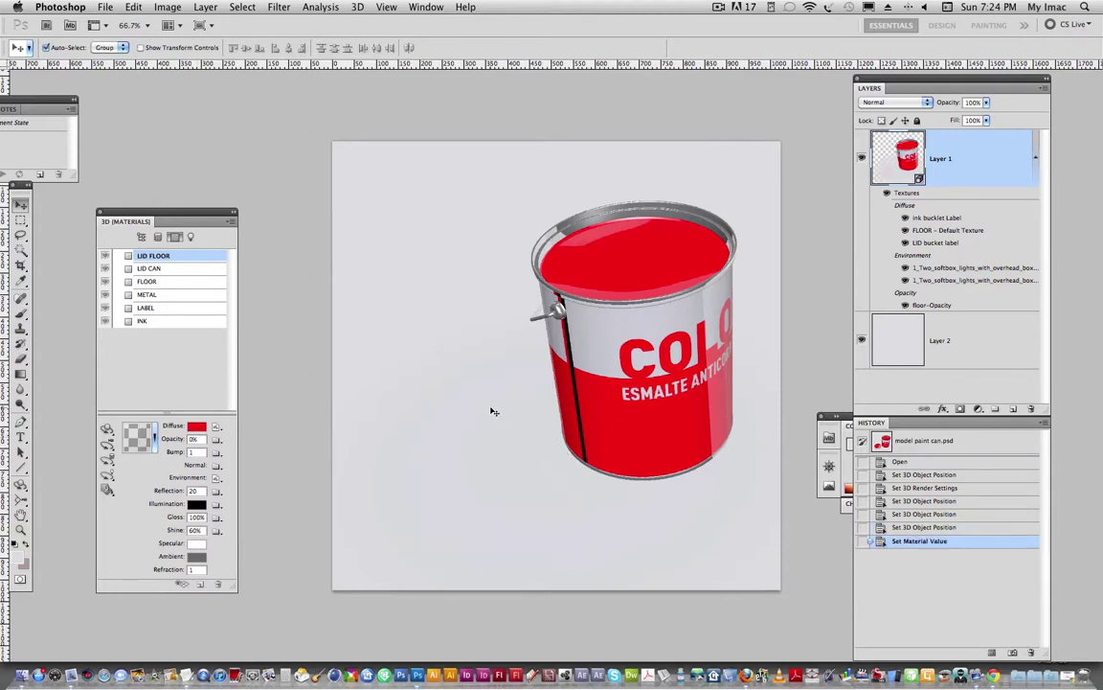
{"action": "left_click", "coordinate": [196, 438]}
{"action": "type", "text": "100"}
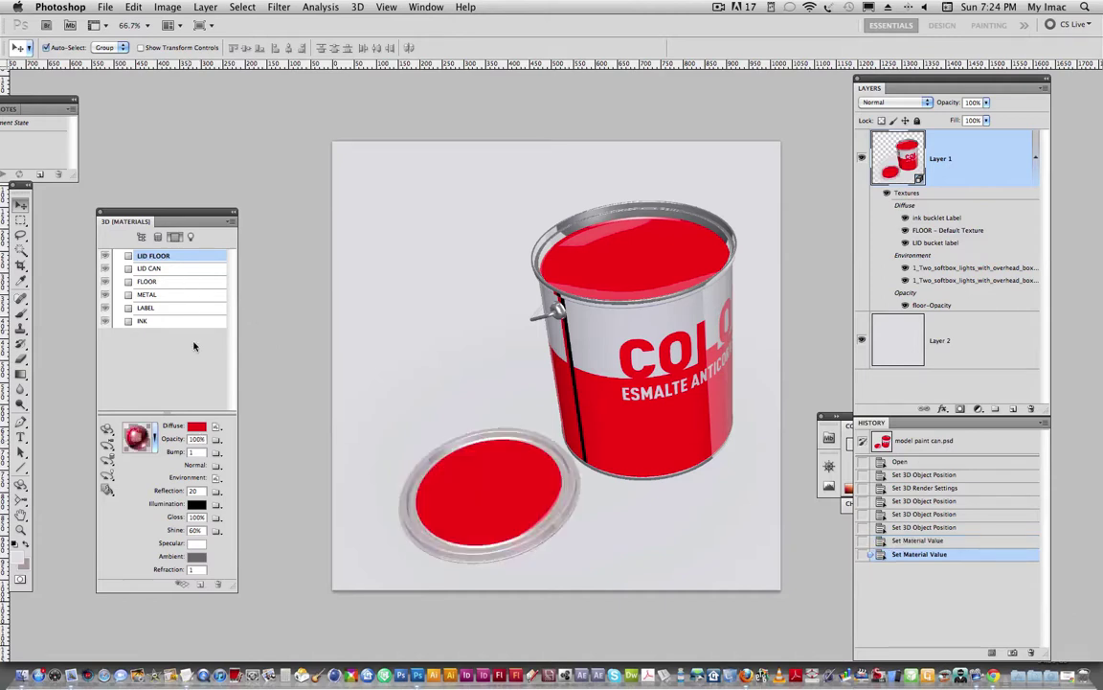
{"action": "left_click", "coordinate": [220, 430]}
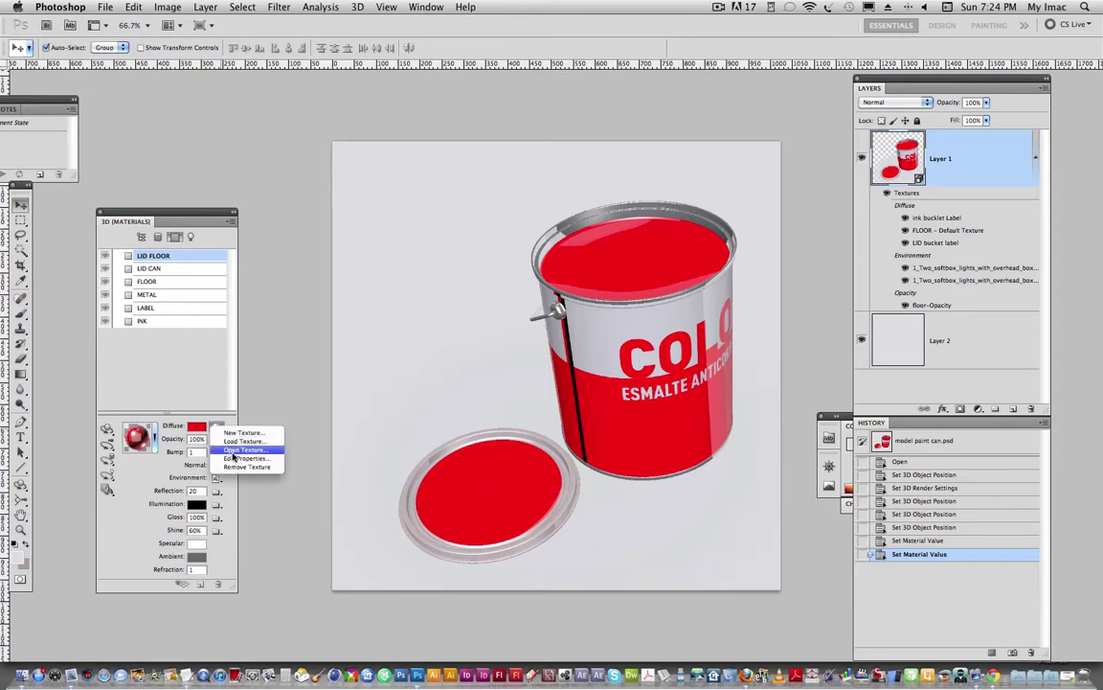
Step: Open the lid's diffuse texture LID bucket label.psb and Magic Wand-select its red inner circle
{"action": "left_click", "coordinate": [254, 456]}
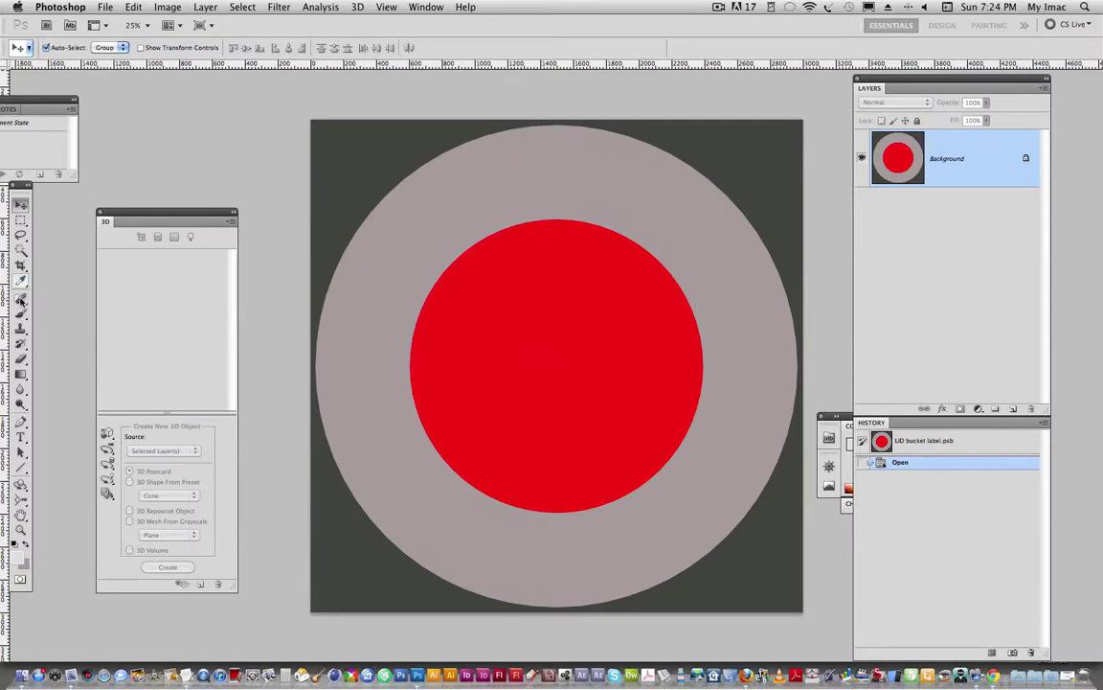
{"action": "left_click", "coordinate": [16, 251]}
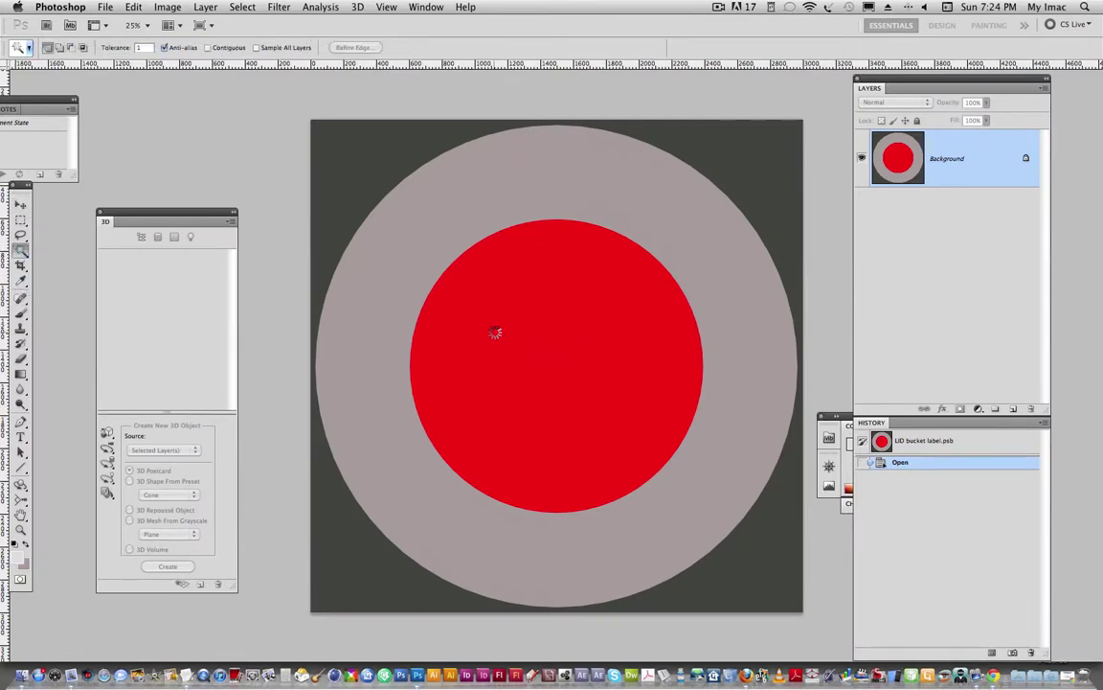
{"action": "key", "text": "super+d"}
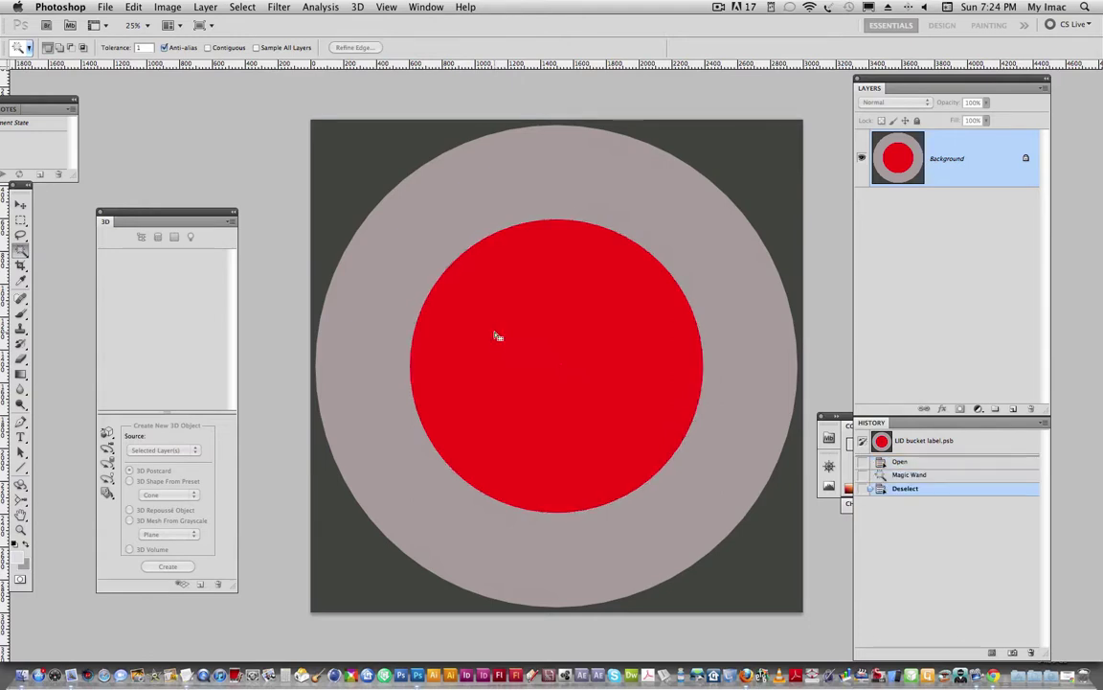
{"action": "left_click", "coordinate": [494, 331]}
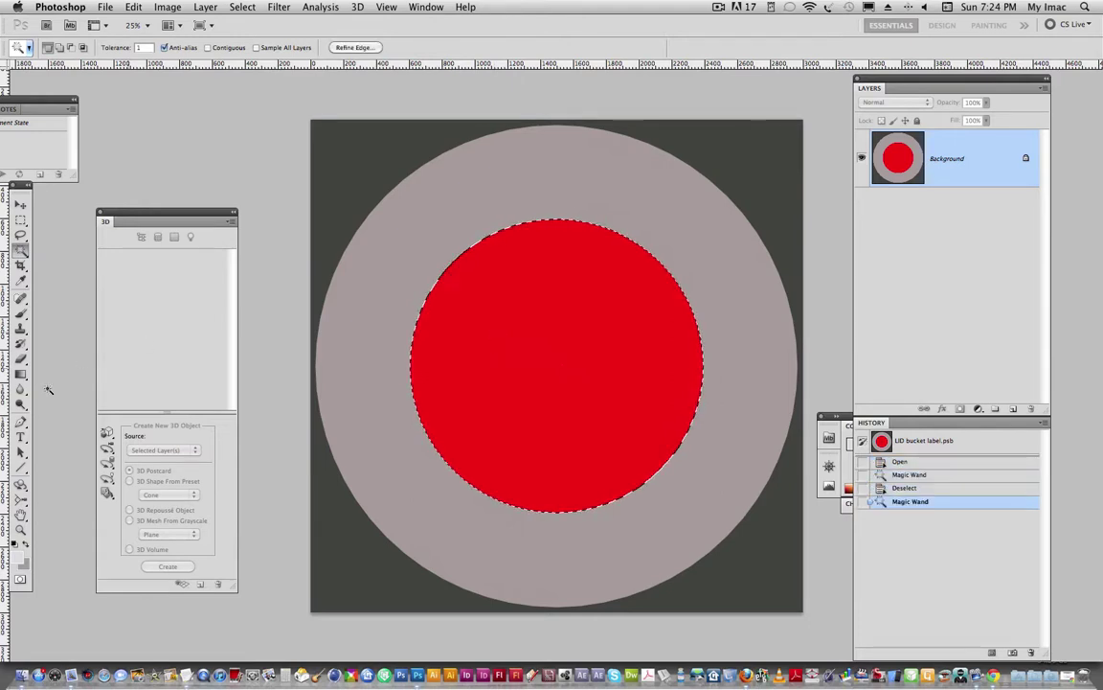
{"action": "left_click", "coordinate": [14, 560]}
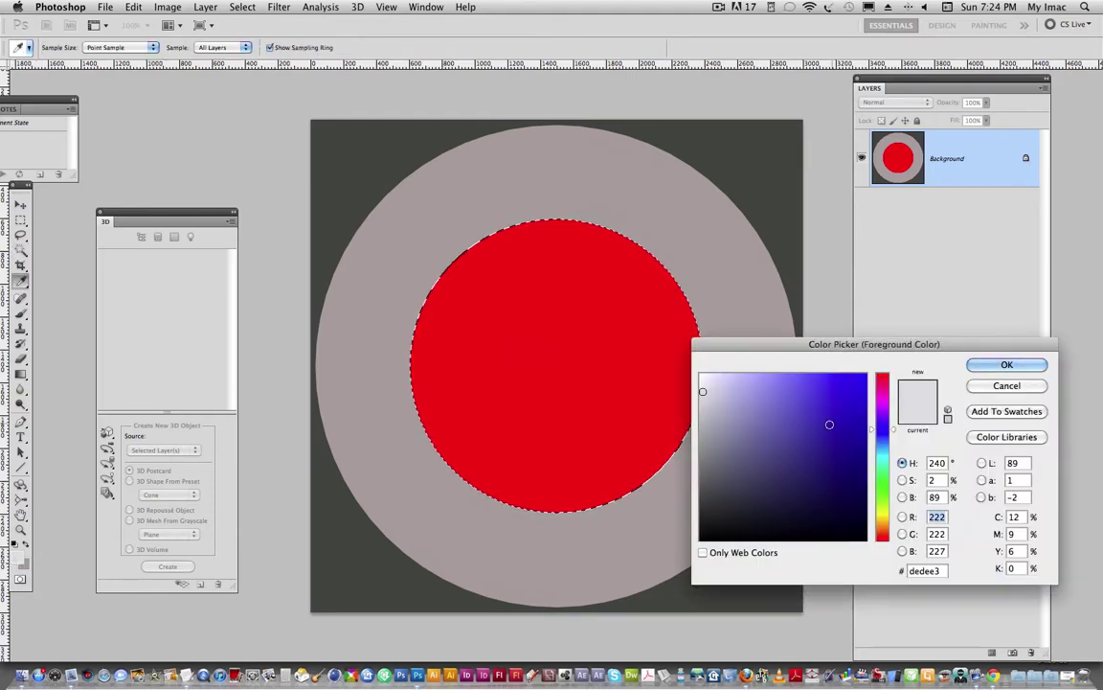
Step: Set the foreground colour to a bright yellow
{"action": "left_click", "coordinate": [882, 516]}
{"action": "left_click", "coordinate": [862, 376]}
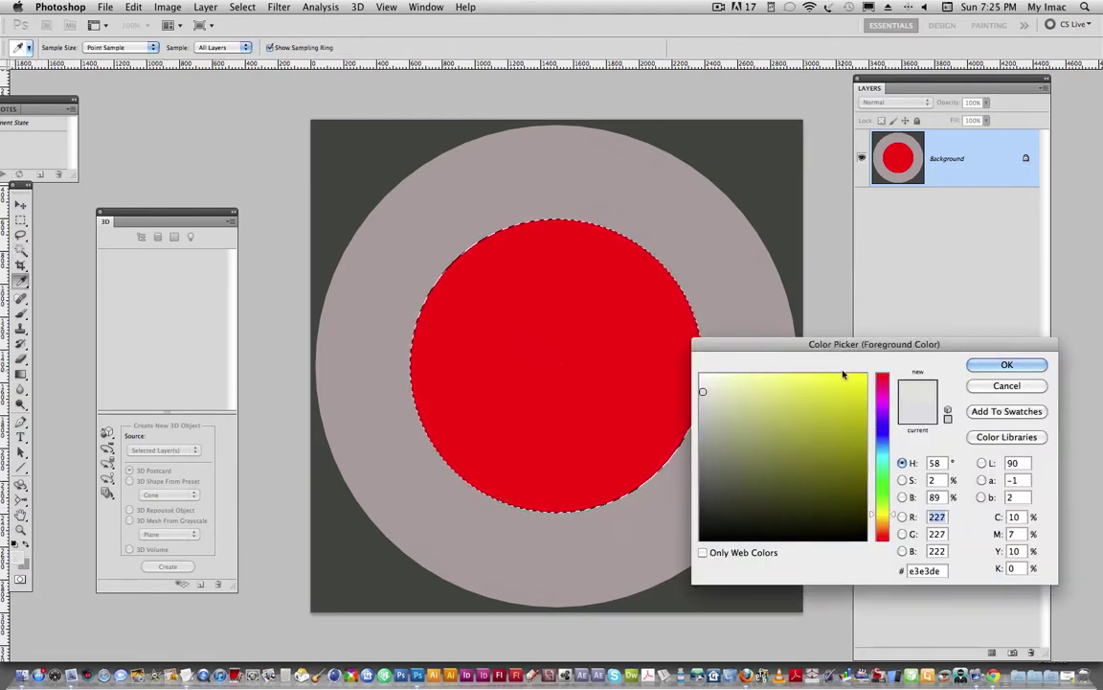
{"action": "left_click", "coordinate": [1007, 365]}
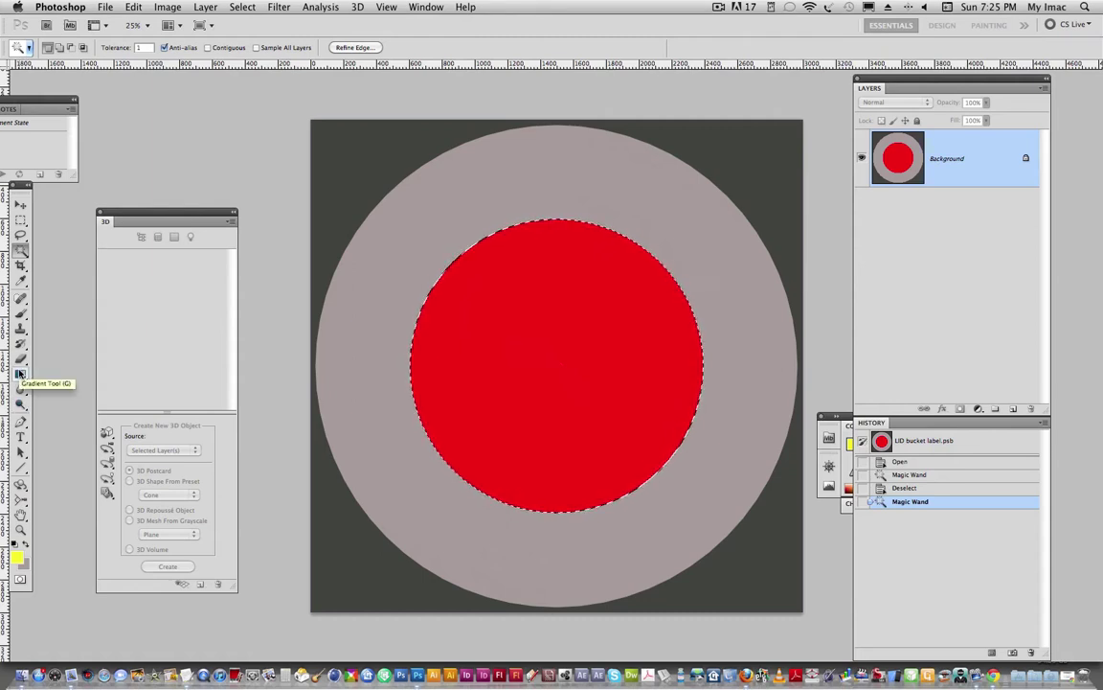
Step: Fill the selected centre circle with the yellow foreground colour and deselect
{"action": "left_click", "coordinate": [107, 7]}
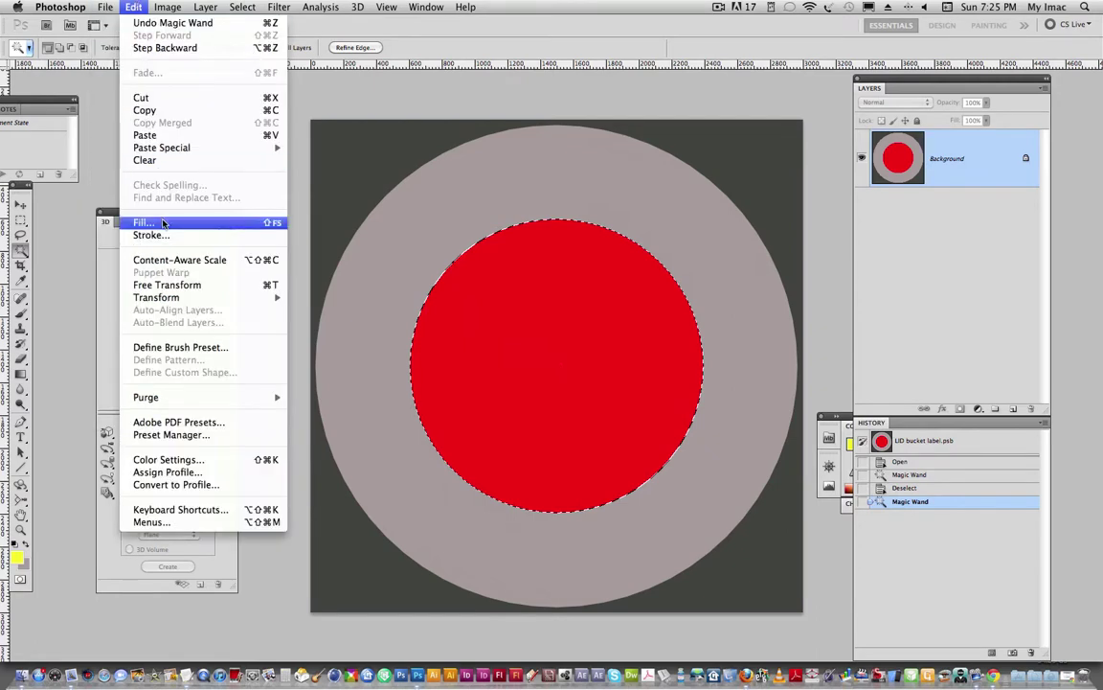
{"action": "left_click", "coordinate": [163, 223]}
{"action": "left_click", "coordinate": [536, 290]}
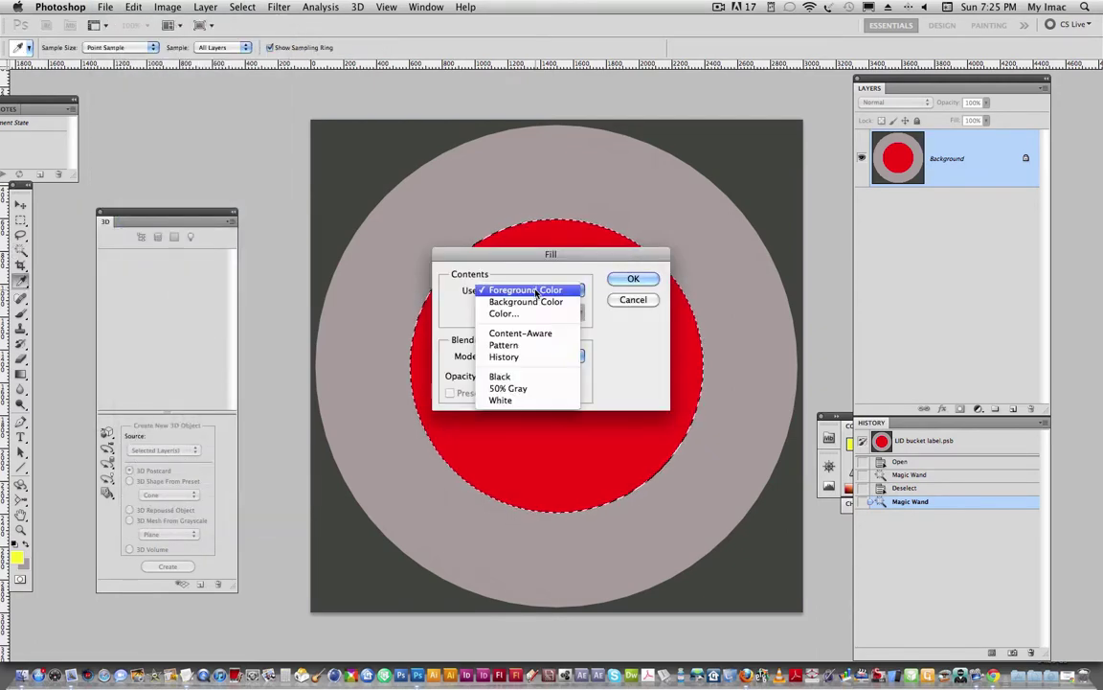
{"action": "left_click", "coordinate": [618, 270]}
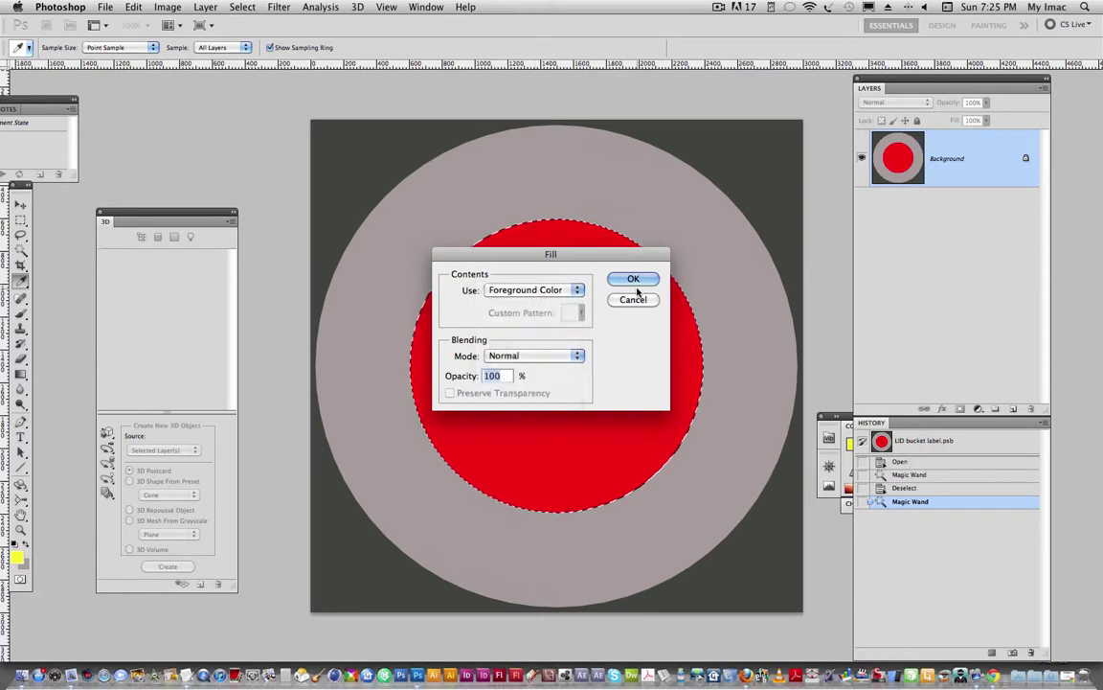
{"action": "left_click", "coordinate": [634, 280]}
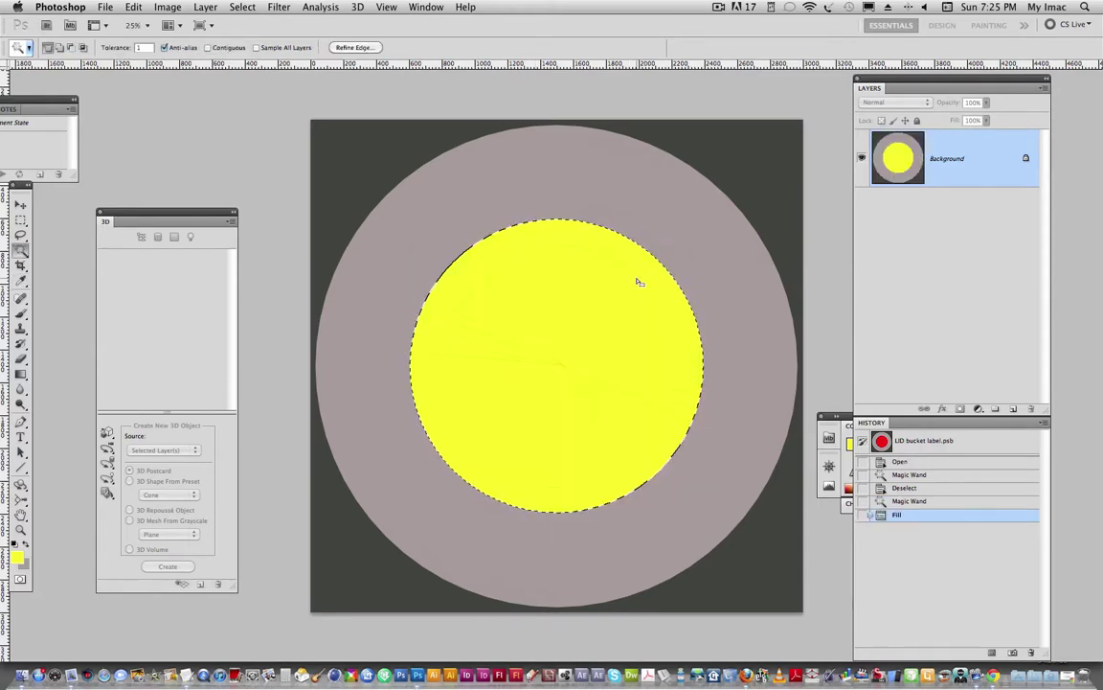
{"action": "key", "text": "ctrl+d"}
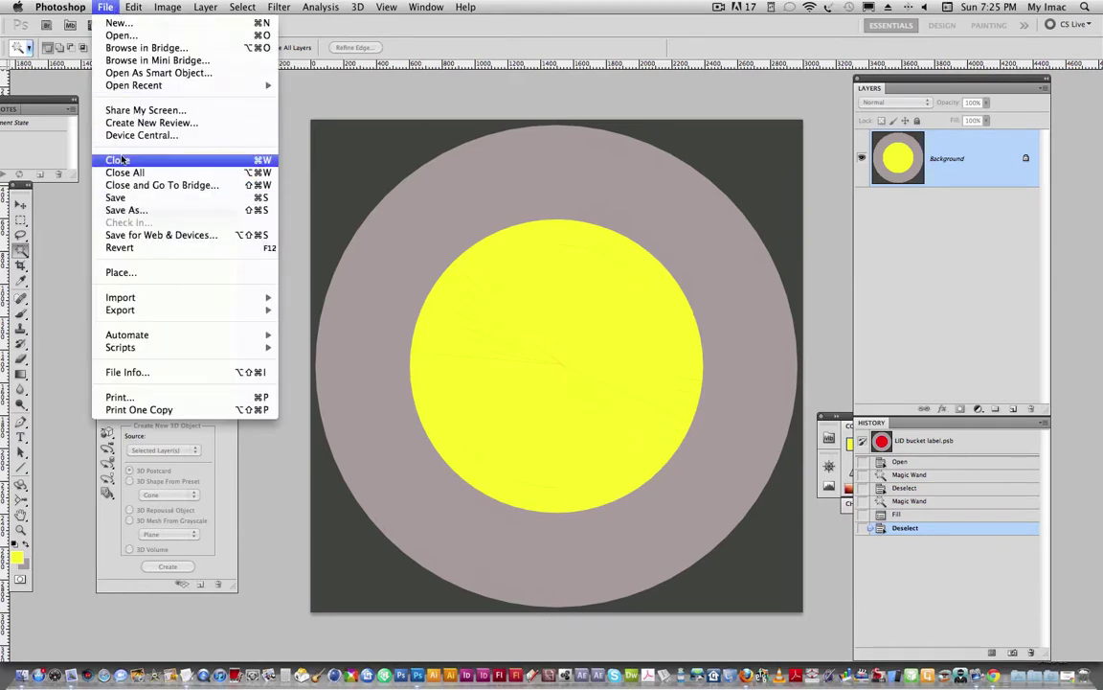
Step: Save and close LID bucket label.psb, returning to model paint can.psd with its yellow lid
{"action": "left_click", "coordinate": [112, 144]}
{"action": "left_click", "coordinate": [670, 239]}
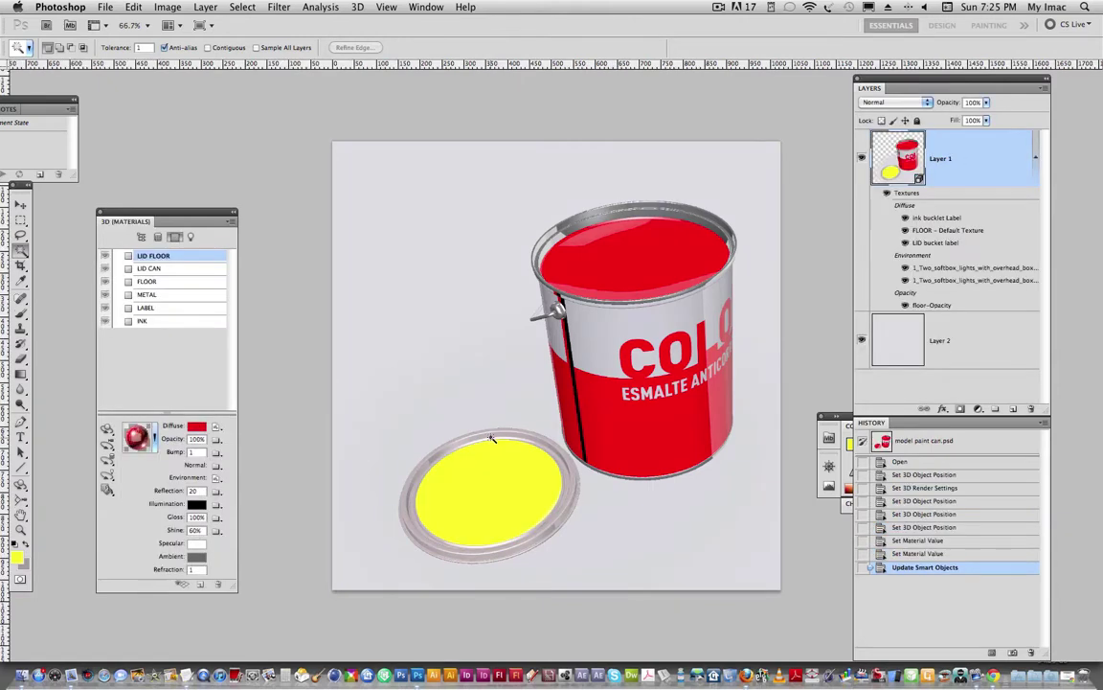
{"action": "left_click", "coordinate": [460, 373]}
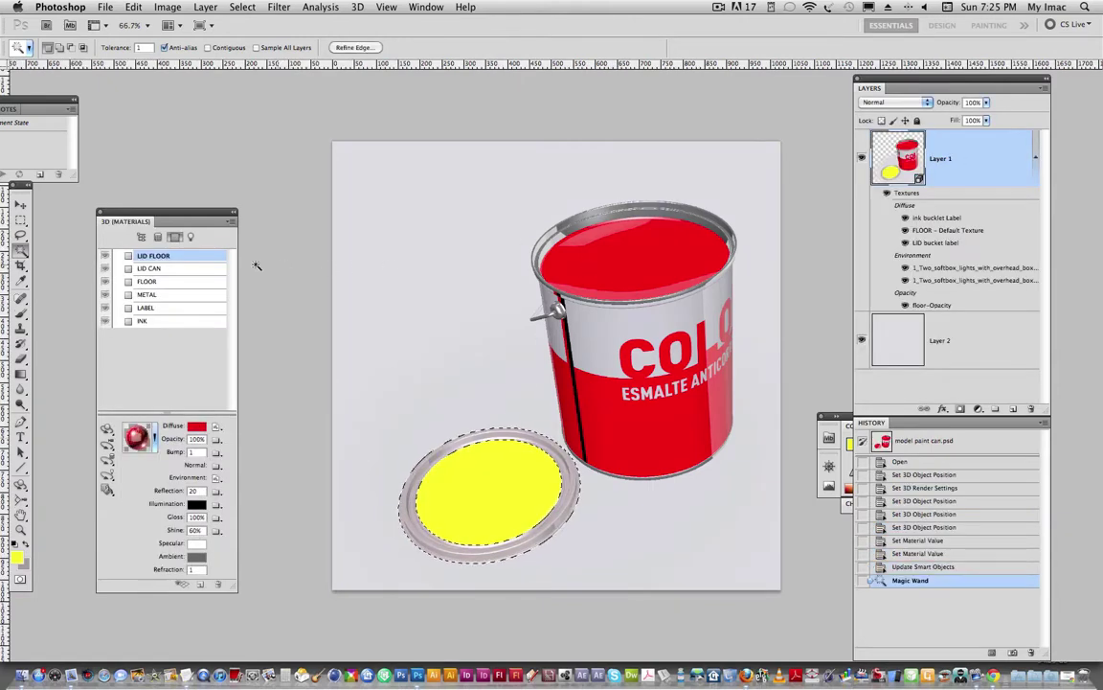
Step: Set the LID CAN material's opacity to 0% so the paint inside shows
{"action": "left_click", "coordinate": [169, 271]}
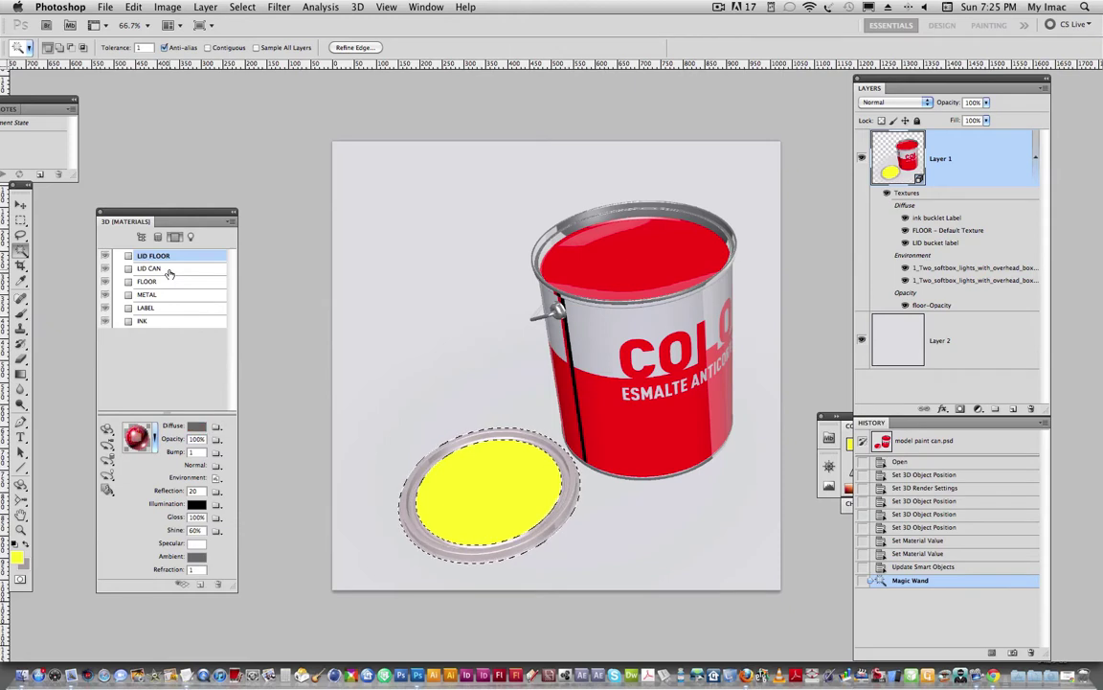
{"action": "left_click", "coordinate": [168, 272]}
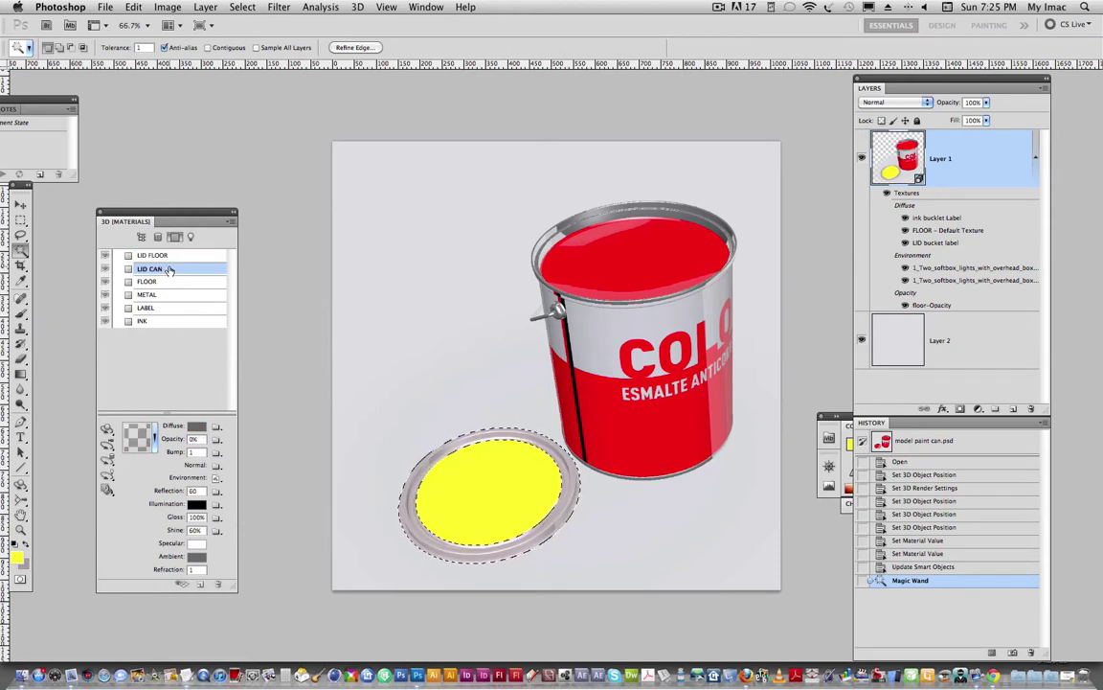
{"action": "key", "text": "ctrl+d"}
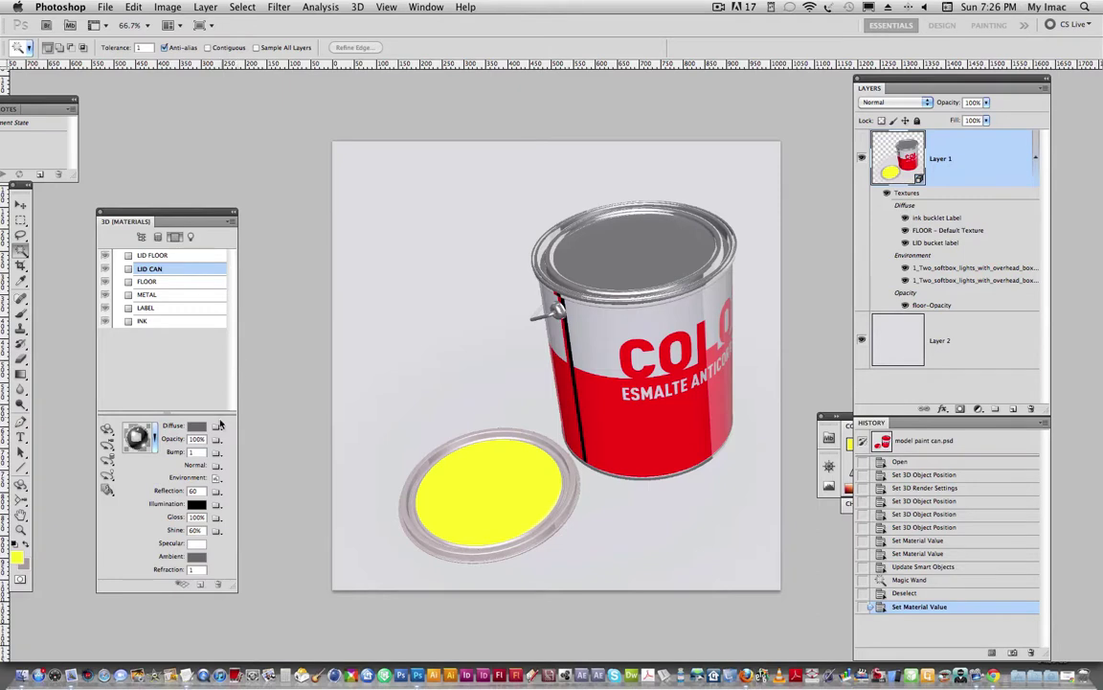
{"action": "left_click", "coordinate": [198, 439]}
{"action": "type", "text": "0"}
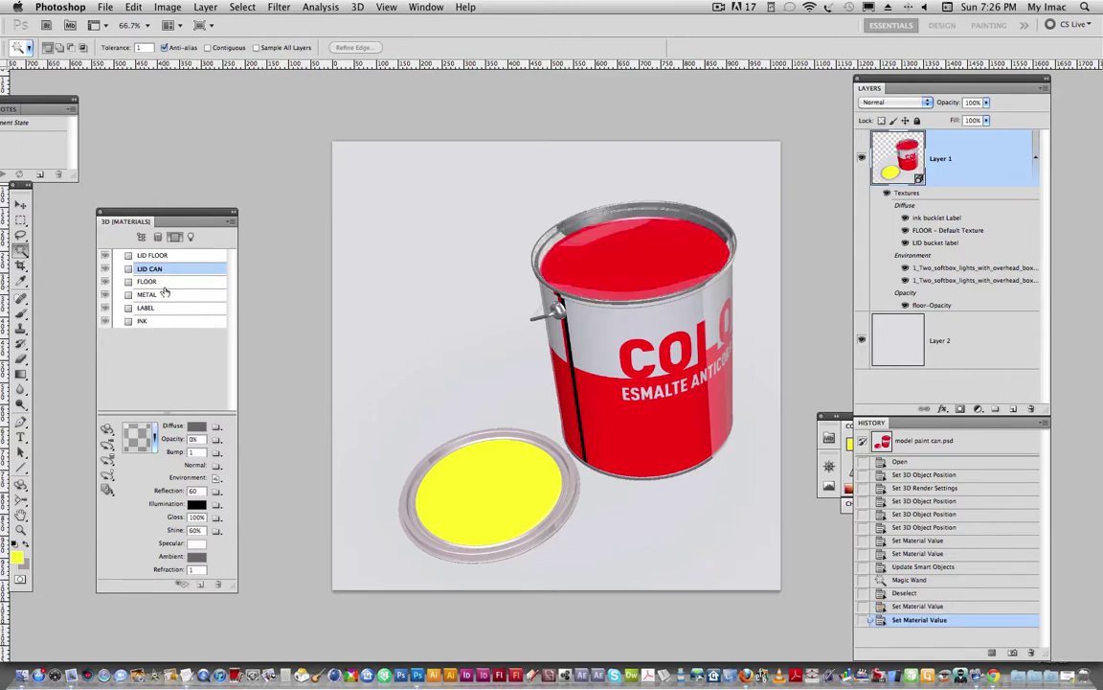
{"action": "left_click", "coordinate": [149, 282]}
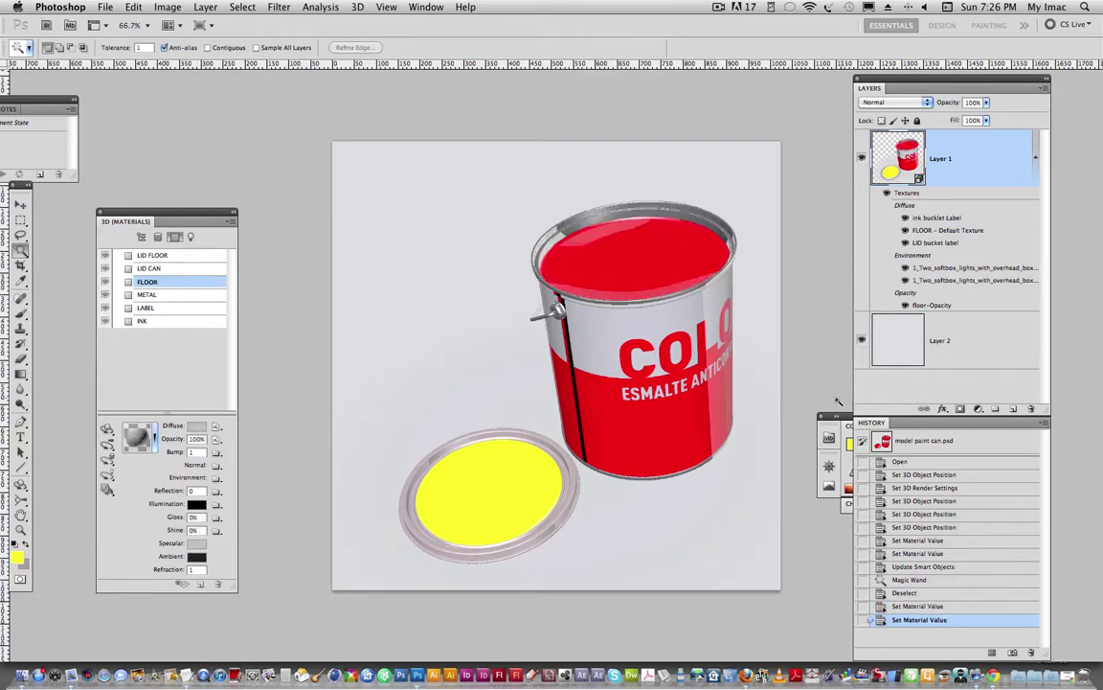
Step: Hide the white backdrop Layer 2 and set the FLOOR material's opacity to 0%
{"action": "left_click", "coordinate": [862, 342]}
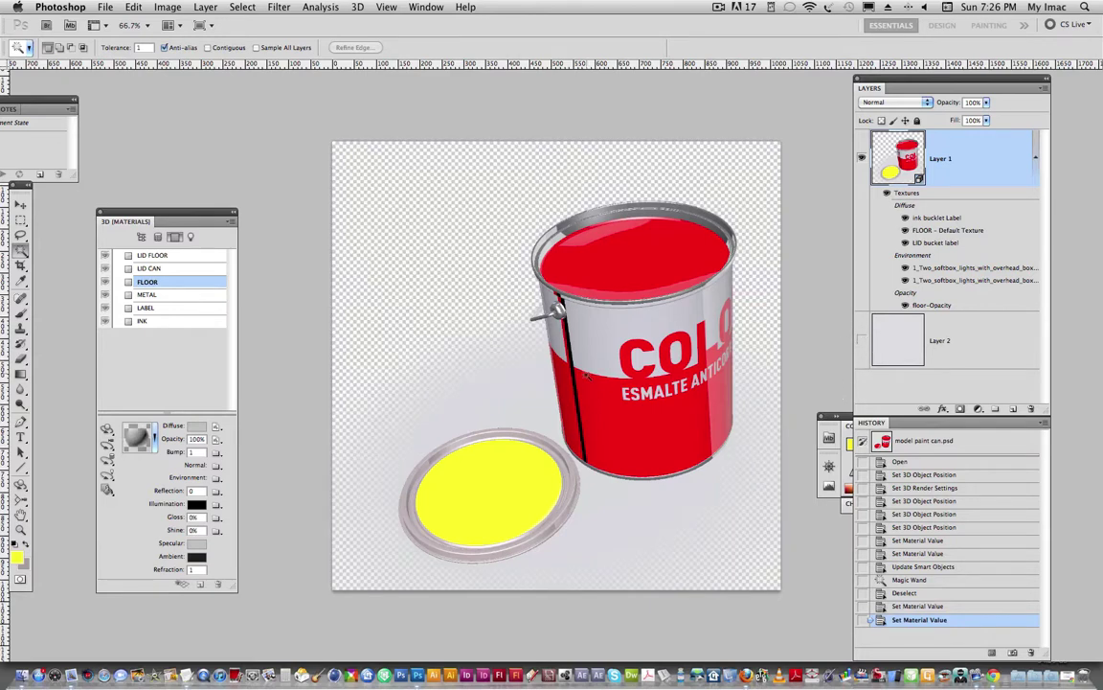
{"action": "left_click", "coordinate": [195, 439]}
{"action": "type", "text": "0"}
{"action": "key", "text": "Return"}
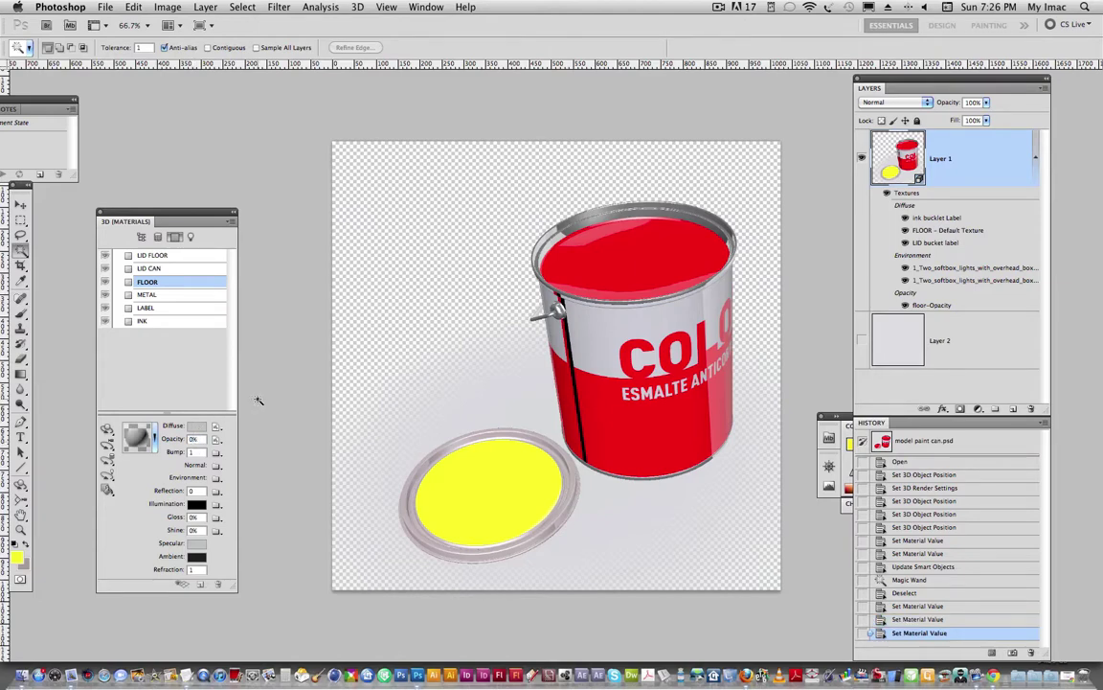
Step: Open and close the floor opacity texture, remove it, then undo the removal
{"action": "left_click", "coordinate": [216, 441]}
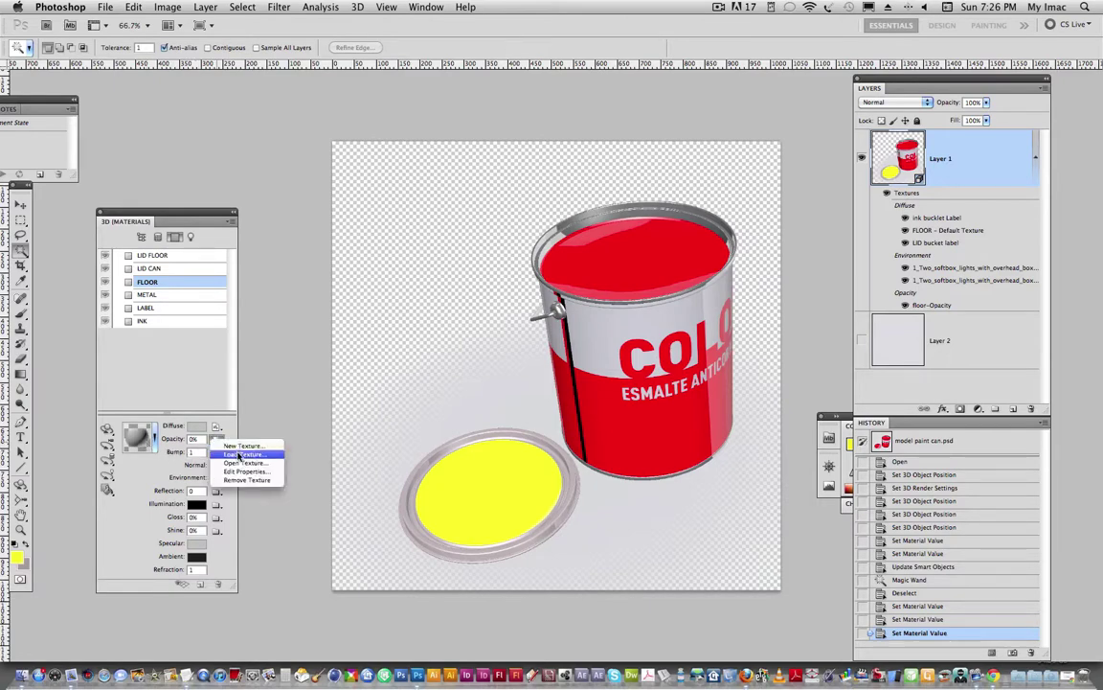
{"action": "left_click", "coordinate": [238, 463]}
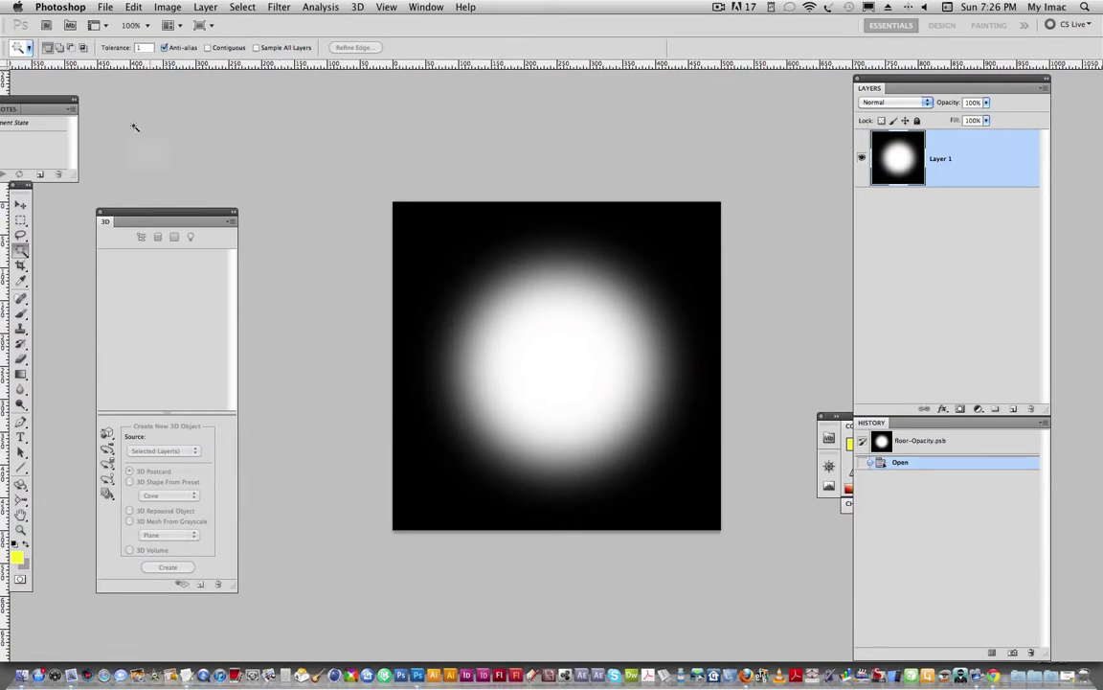
{"action": "left_click", "coordinate": [105, 7]}
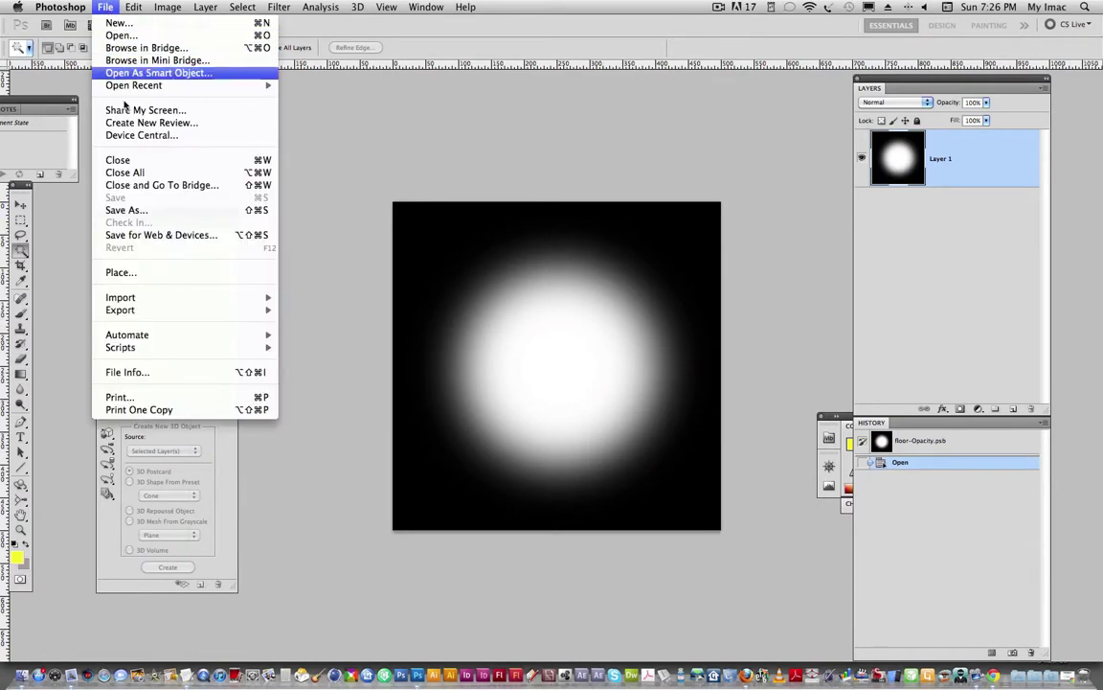
{"action": "left_click", "coordinate": [125, 159]}
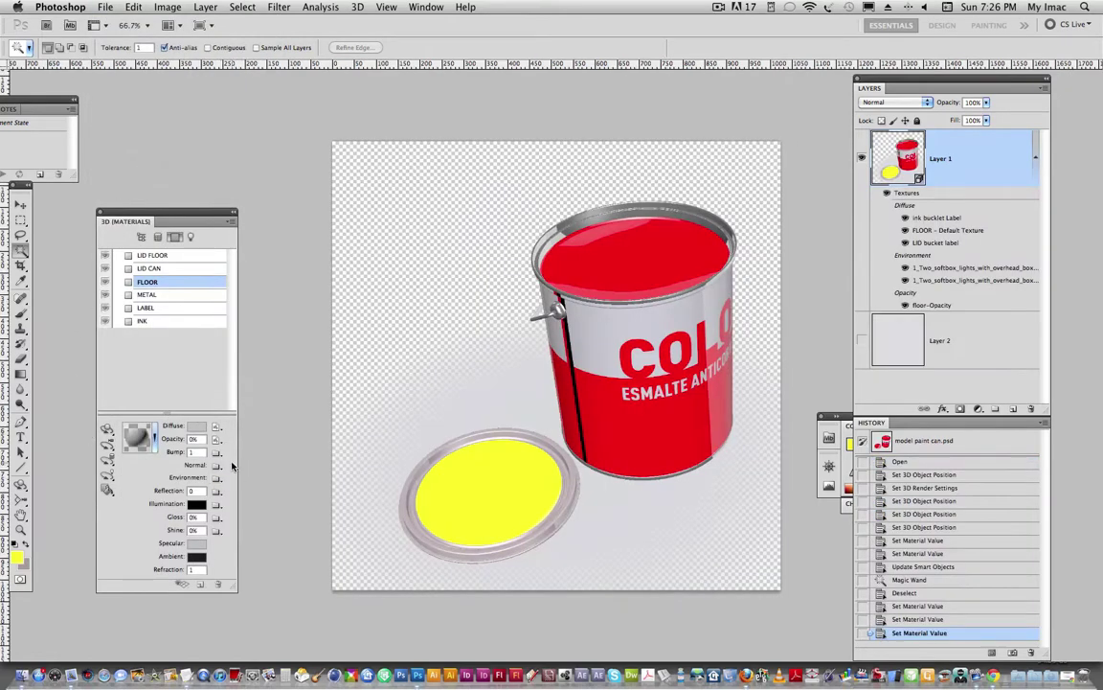
{"action": "left_click", "coordinate": [218, 451]}
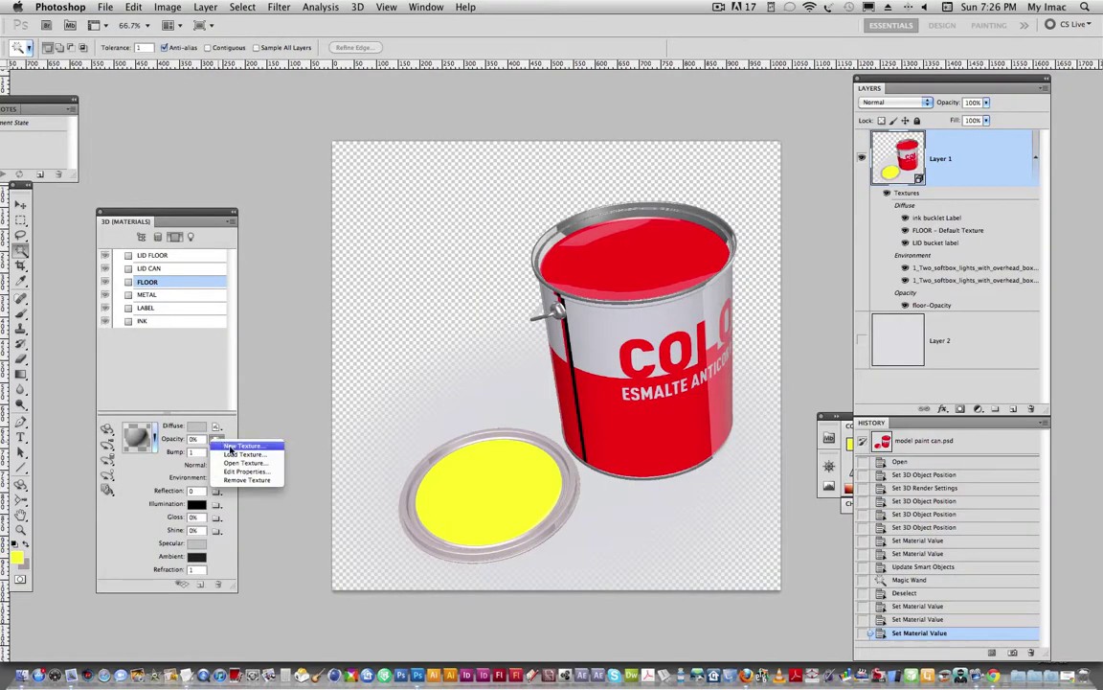
{"action": "left_click", "coordinate": [237, 481]}
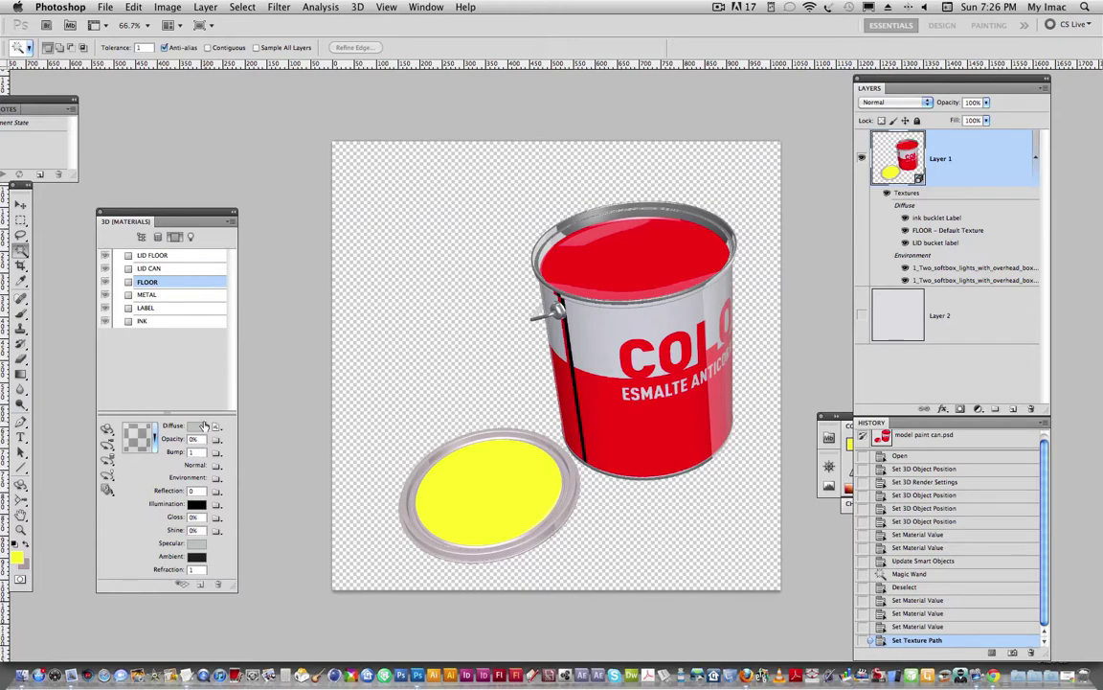
{"action": "key", "text": "ctrl+z"}
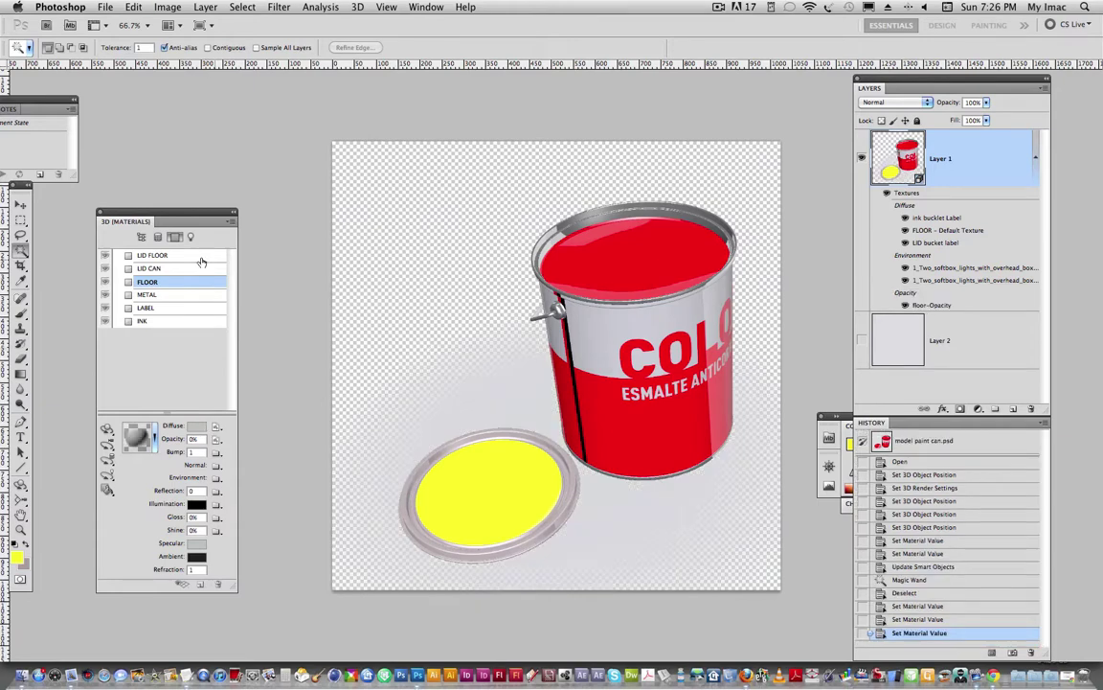
{"action": "left_click", "coordinate": [177, 294]}
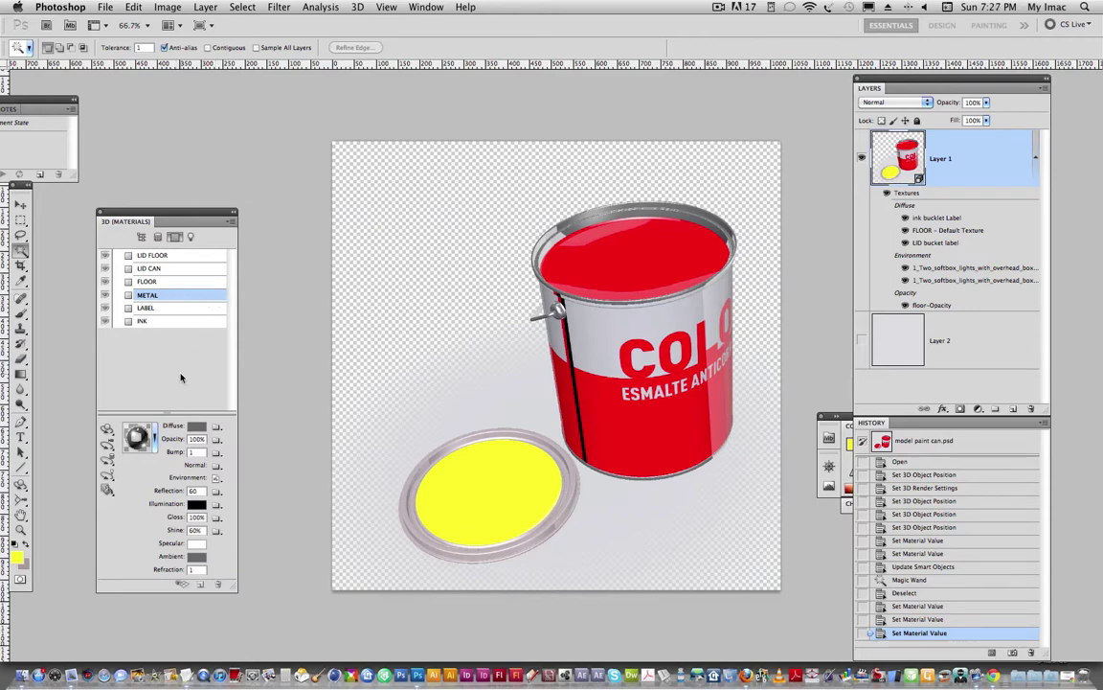
Step: Change the METAL material's diffuse colour from grey #686868 to red #F73434
{"action": "left_click", "coordinate": [197, 425]}
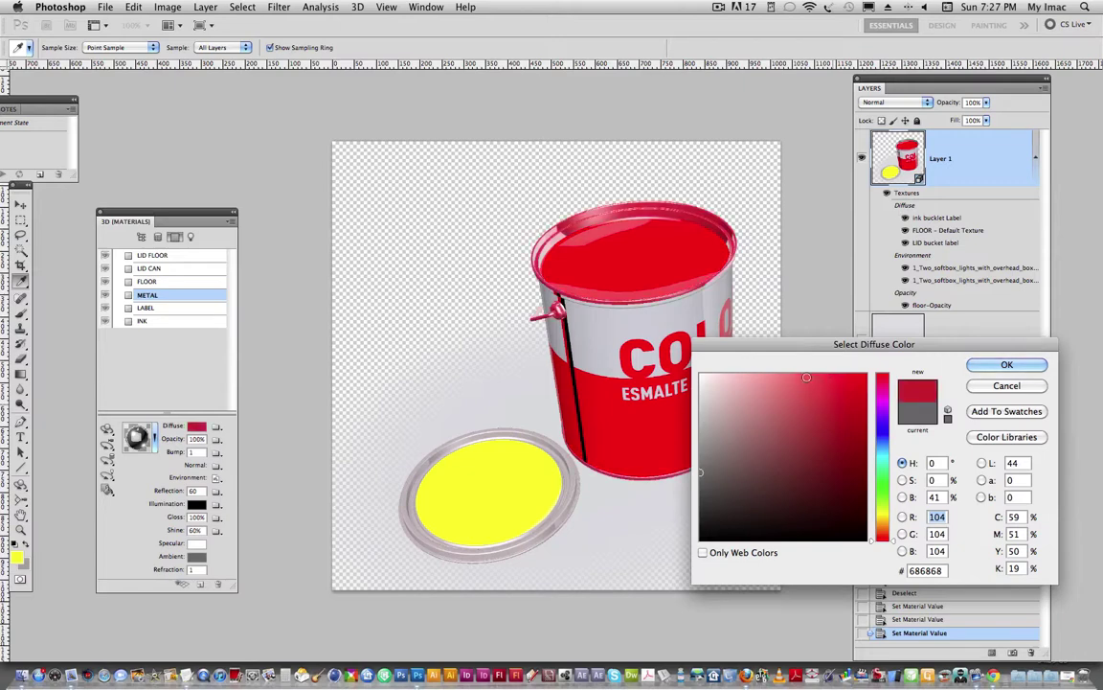
{"action": "left_click", "coordinate": [613, 206]}
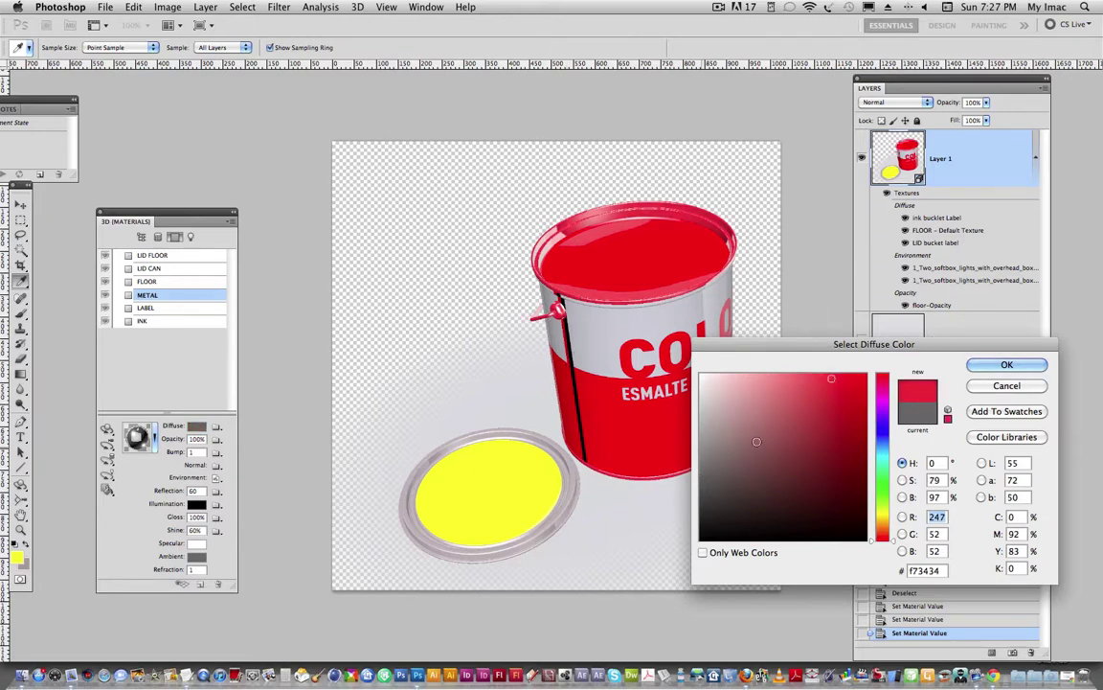
{"action": "key", "text": "Return"}
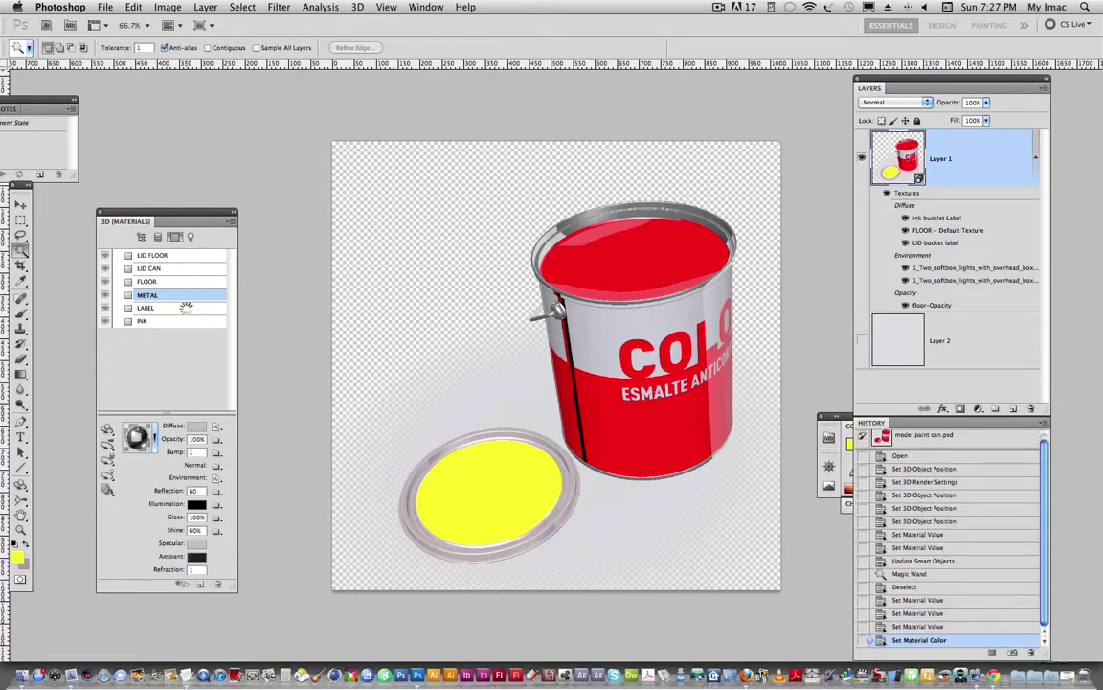
Step: Open the label's diffuse texture, ink bucket Label.psb, and hide its red band layer
{"action": "left_click", "coordinate": [217, 427]}
{"action": "left_click", "coordinate": [235, 457]}
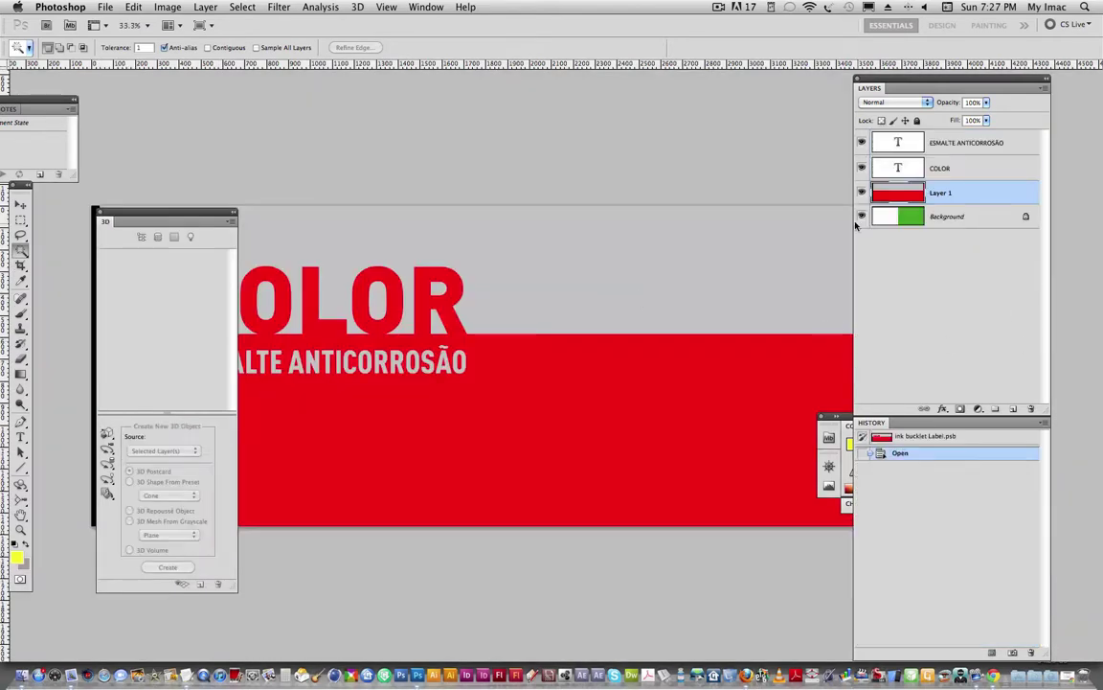
{"action": "left_click", "coordinate": [861, 192]}
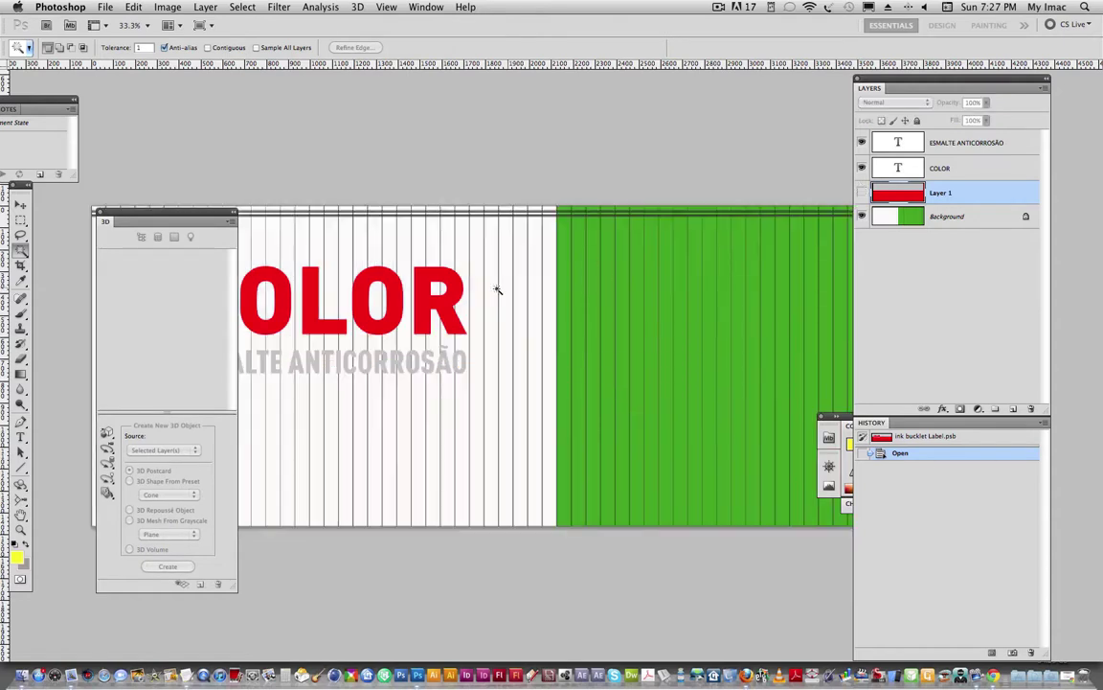
Step: Move the 3D panel to the bottom, collapse it, and show Layer 1 again
{"action": "left_click_drag", "start_coordinate": [200, 217], "coordinate": [383, 567]}
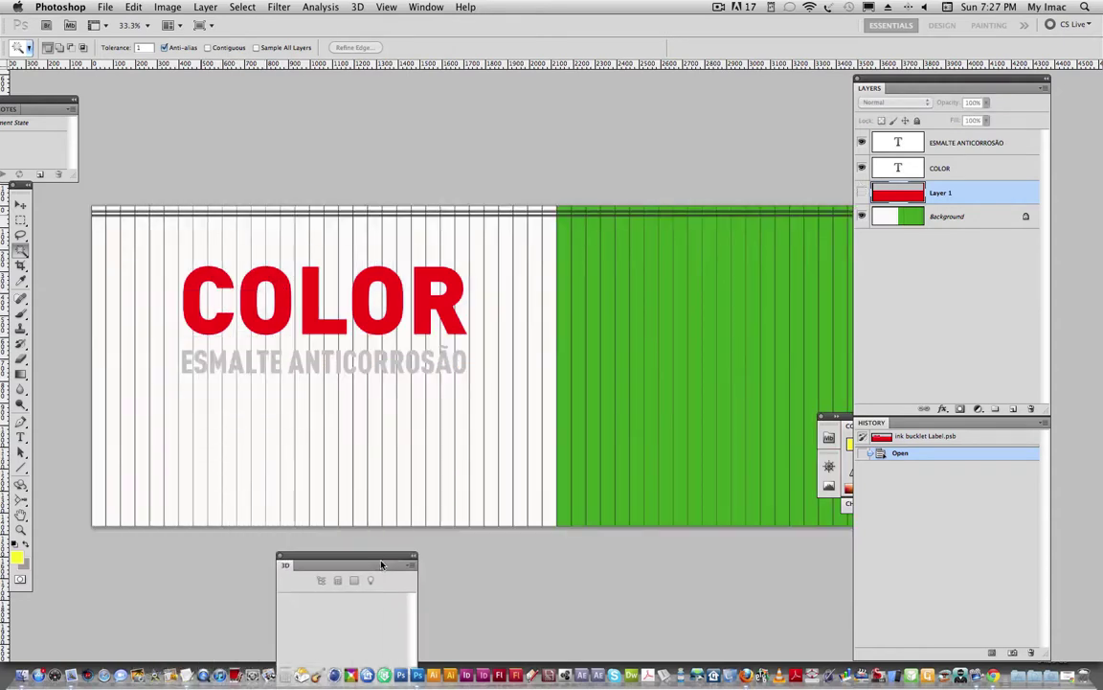
{"action": "double_click", "coordinate": [383, 567]}
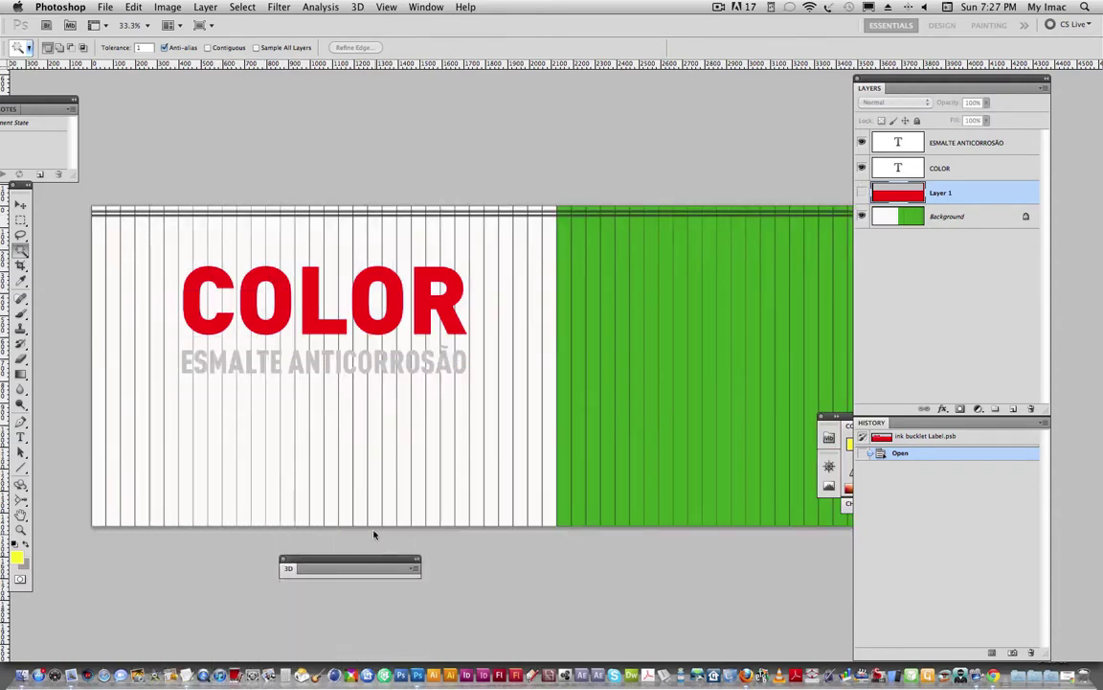
{"action": "left_click", "coordinate": [861, 192]}
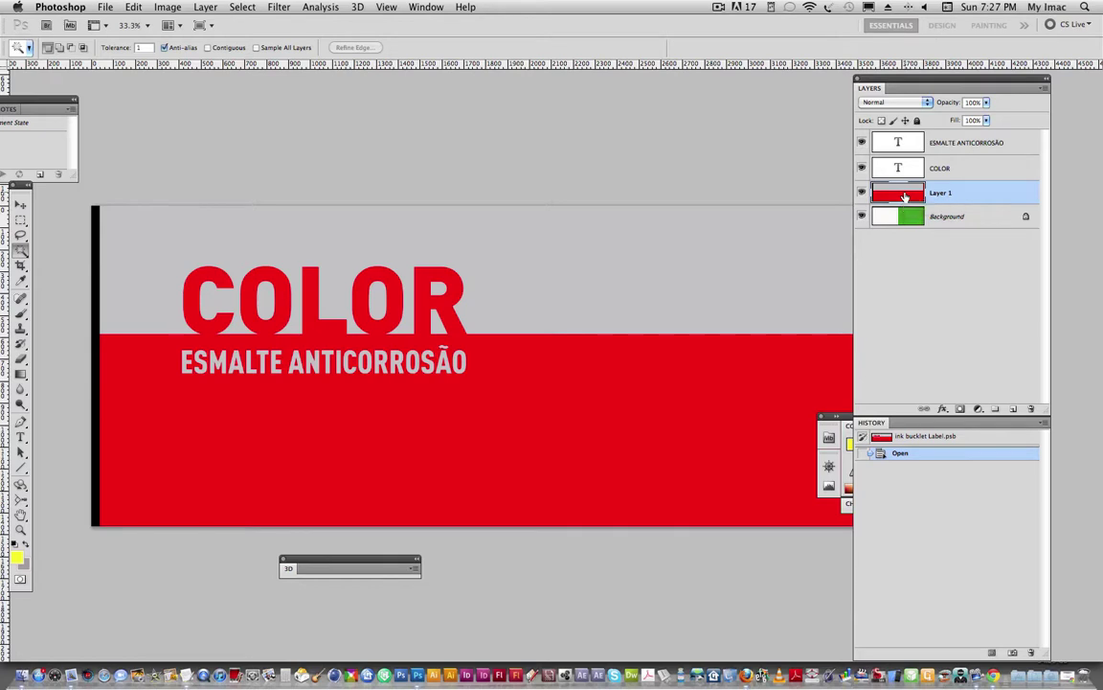
Step: Fill Layer 1 yellow, add a vertical guide where white meets green, reset colours to black/white
{"action": "key", "text": "alt+BackSpace"}
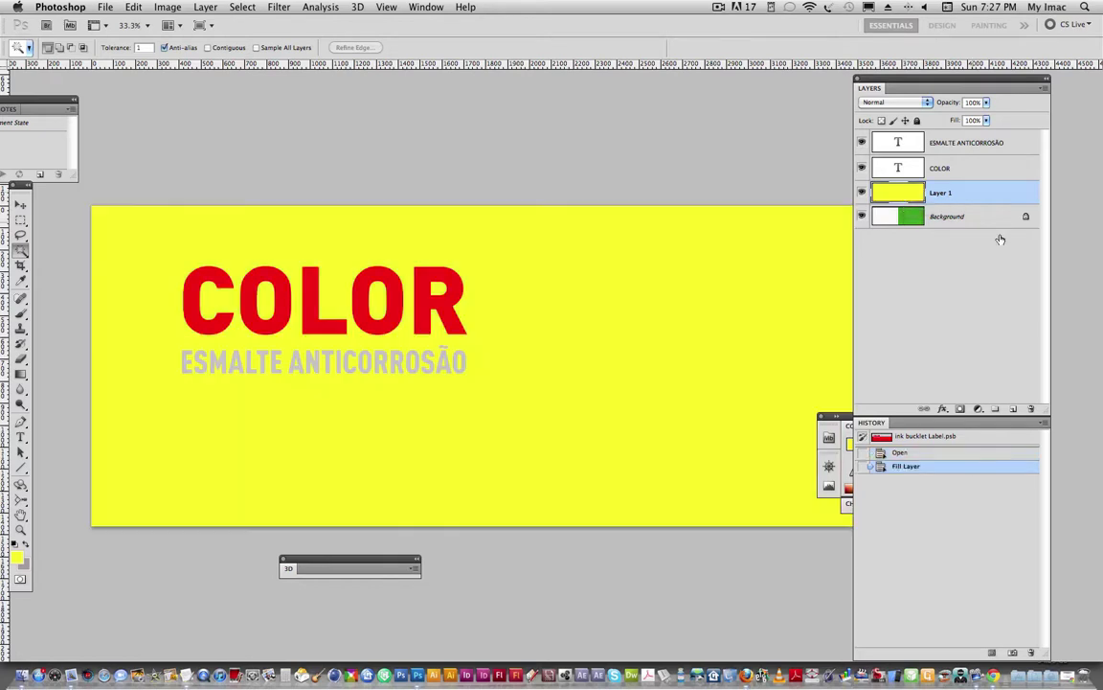
{"action": "left_click", "coordinate": [861, 192]}
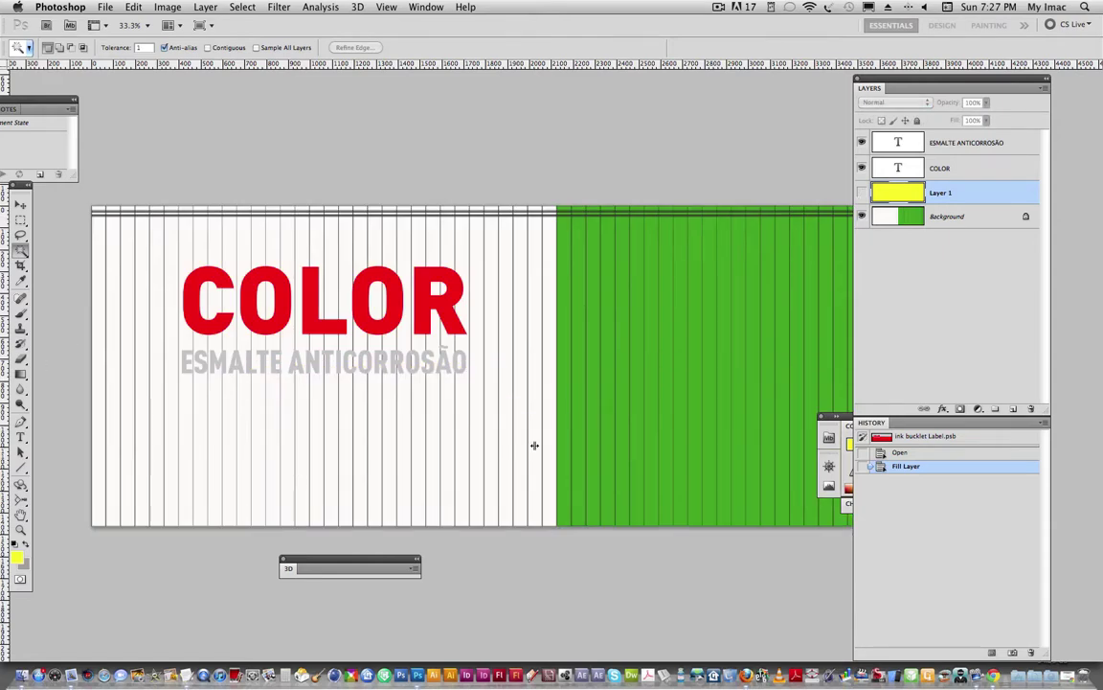
{"action": "left_click_drag", "start_coordinate": [5, 431], "coordinate": [556, 431]}
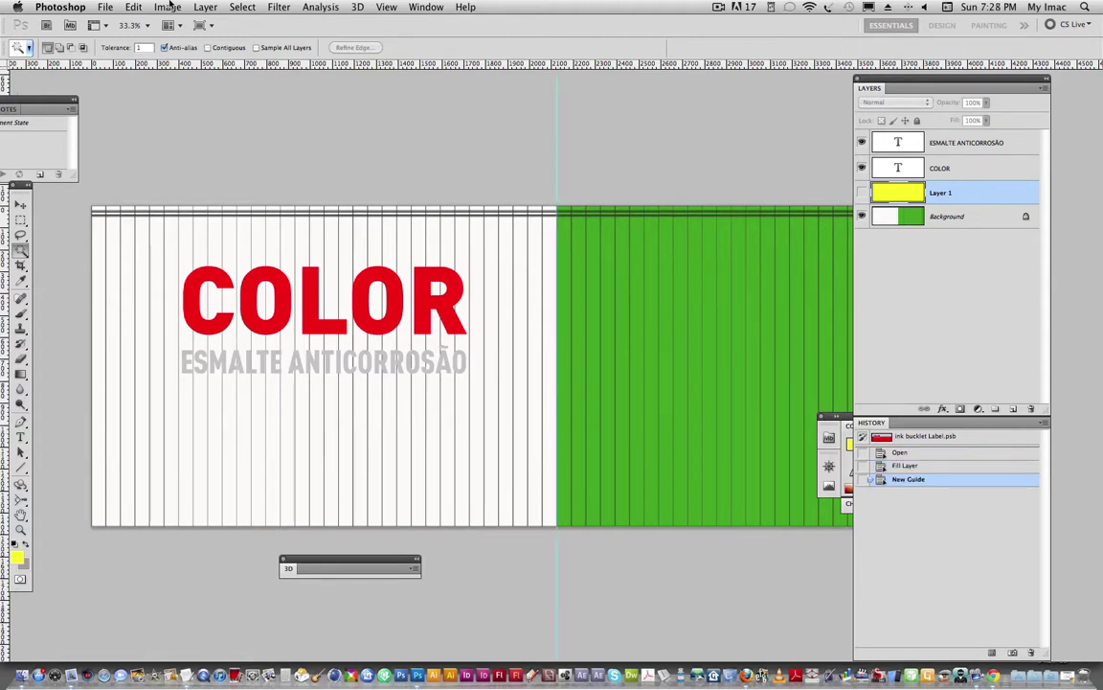
{"action": "left_click", "coordinate": [862, 192]}
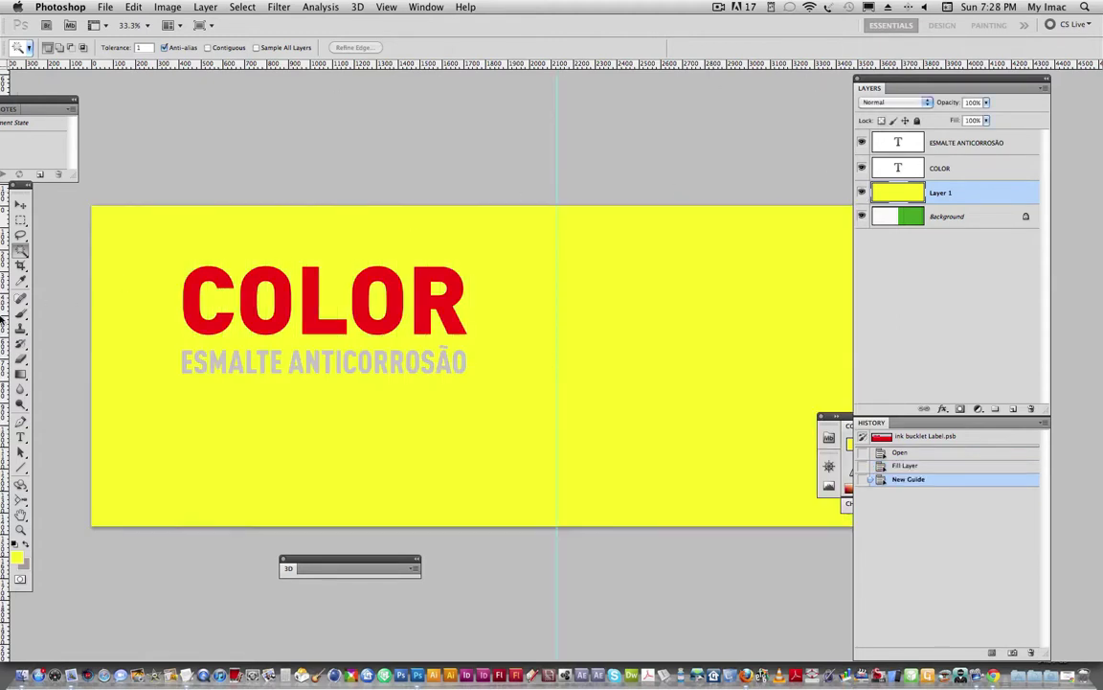
{"action": "key", "text": "d"}
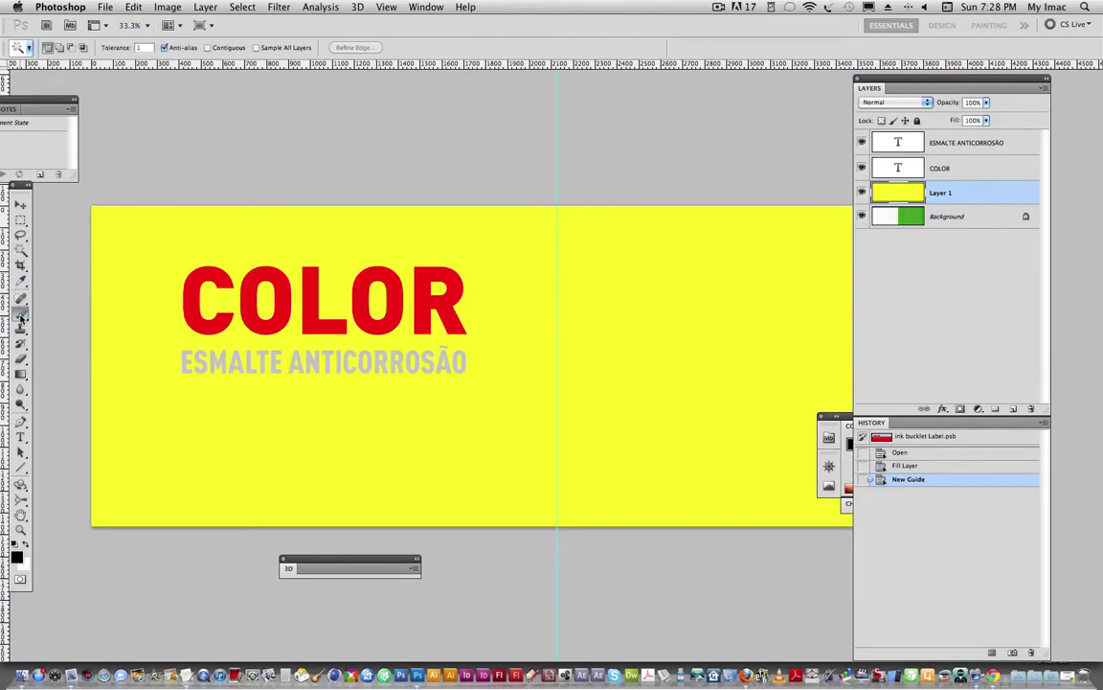
Step: Stamp a black 1647 px splatter brush behind the COLOR text
{"action": "key", "text": "b"}
{"action": "left_click_drag", "start_coordinate": [126, 76], "coordinate": [538, 29]}
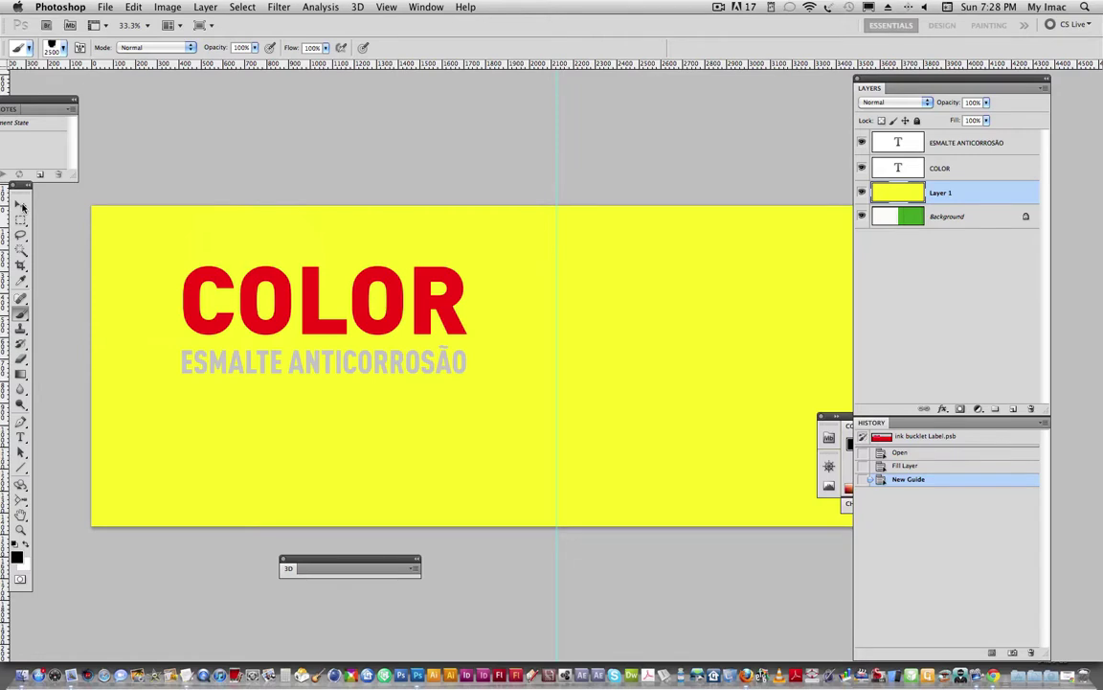
{"action": "right_click", "coordinate": [255, 270]}
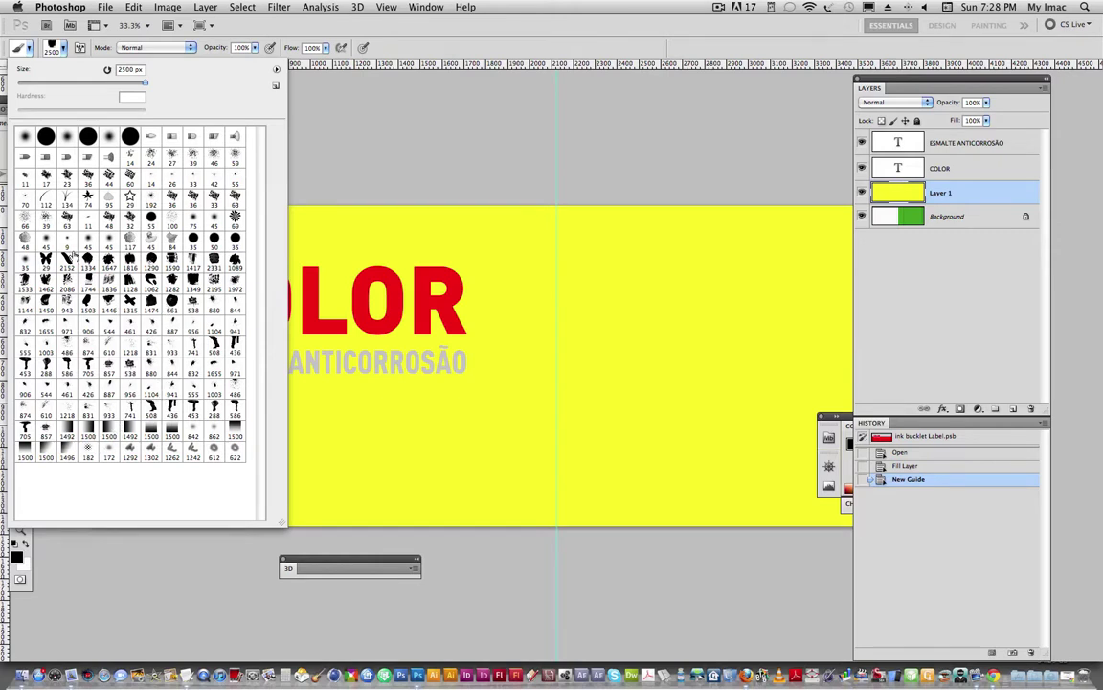
{"action": "left_click", "coordinate": [88, 259]}
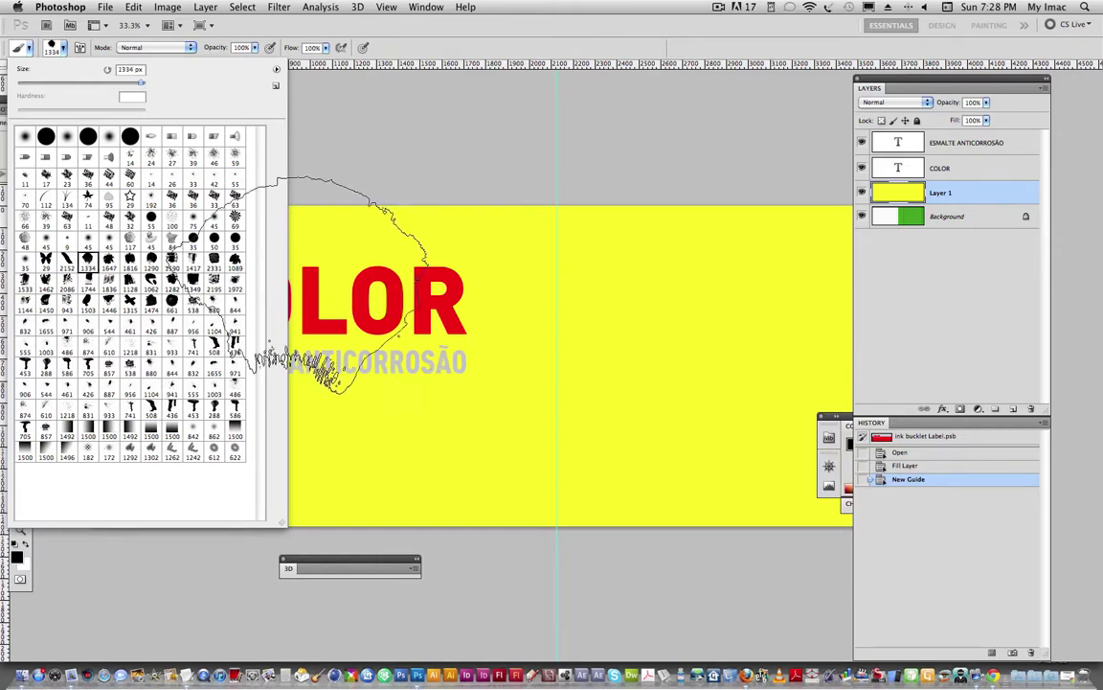
{"action": "left_click", "coordinate": [108, 259]}
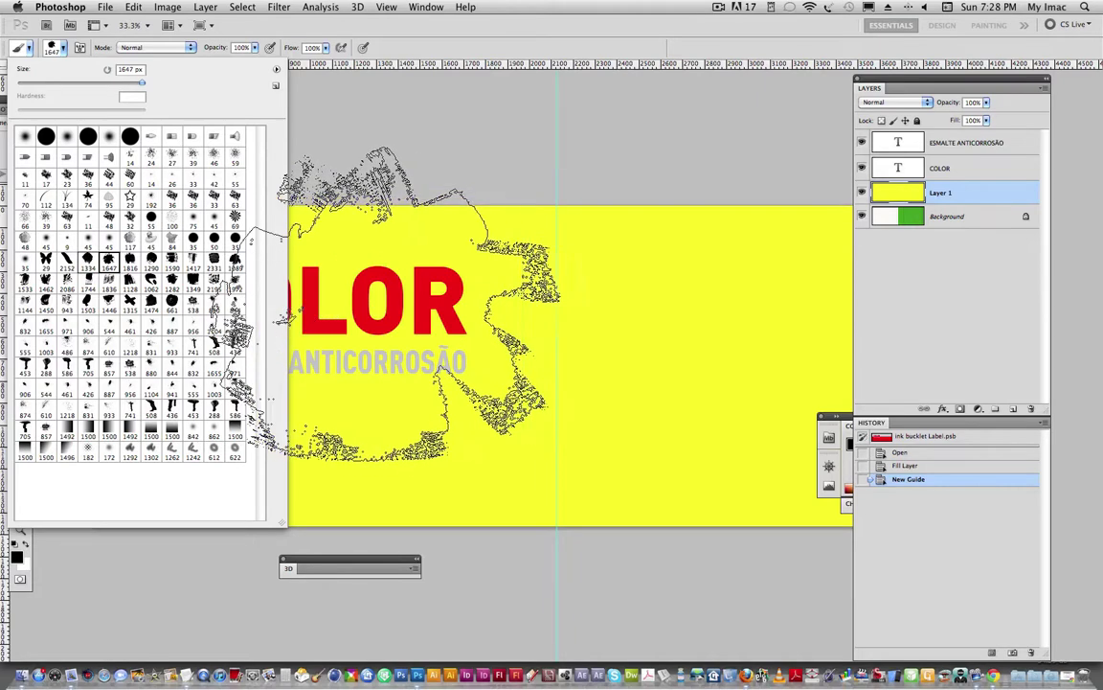
{"action": "left_click", "coordinate": [67, 50]}
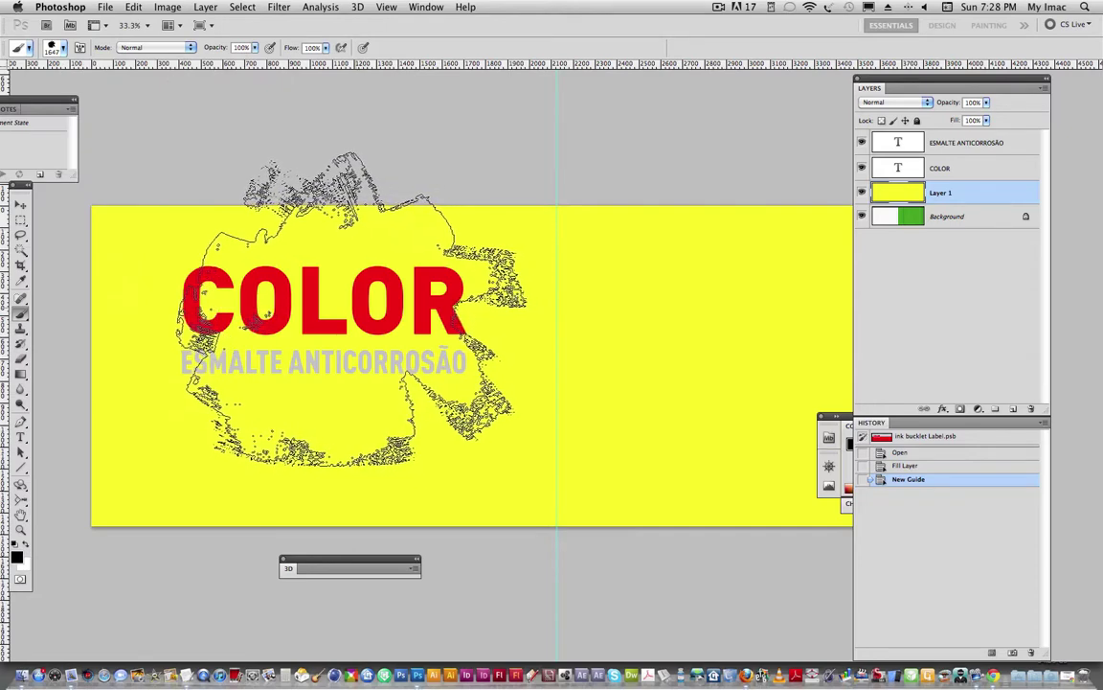
{"action": "left_click", "coordinate": [350, 309]}
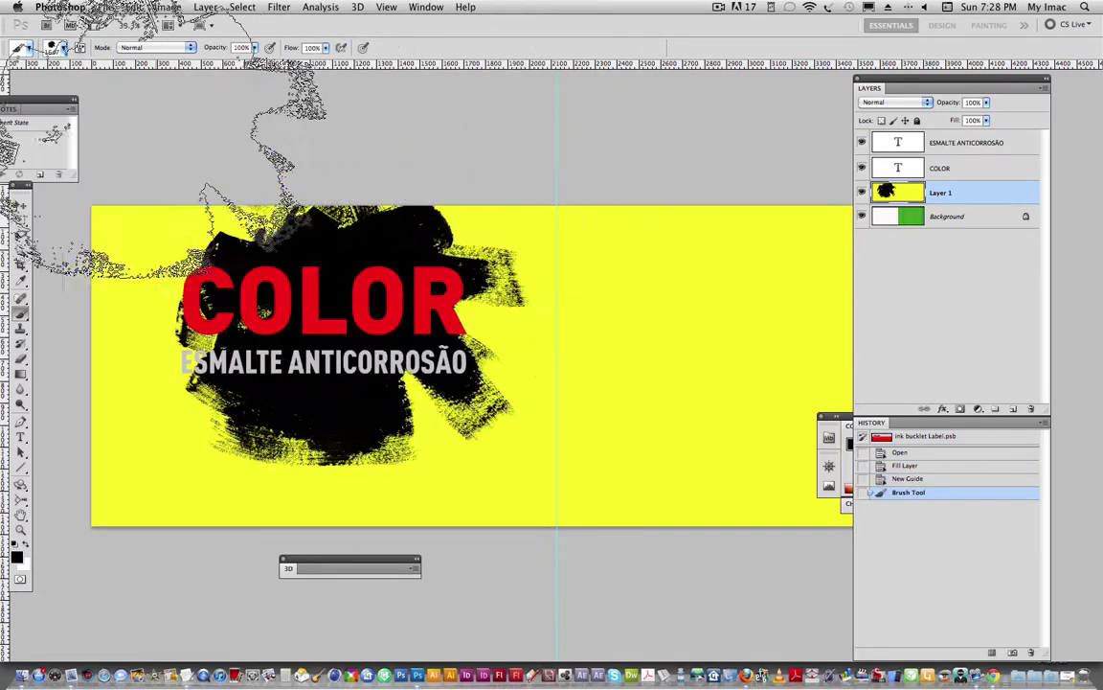
Step: Select the ESMALTE ANTICORROSÃO text layer and request its deletion
{"action": "left_click", "coordinate": [20, 204]}
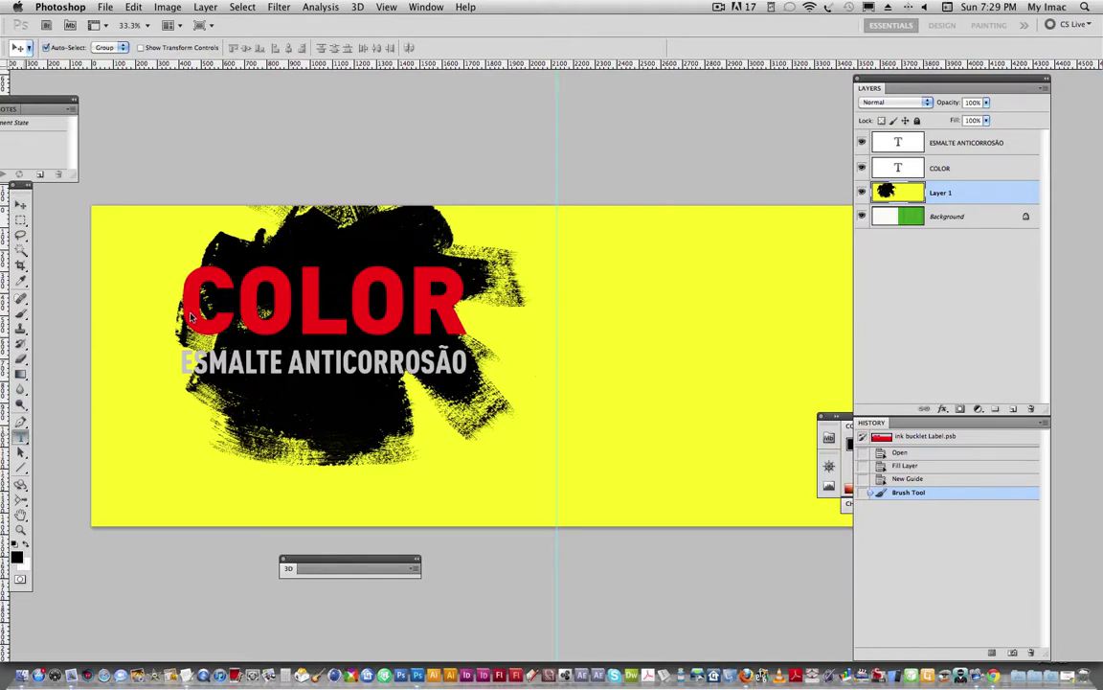
{"action": "left_click", "coordinate": [962, 143]}
{"action": "key", "text": "t"}
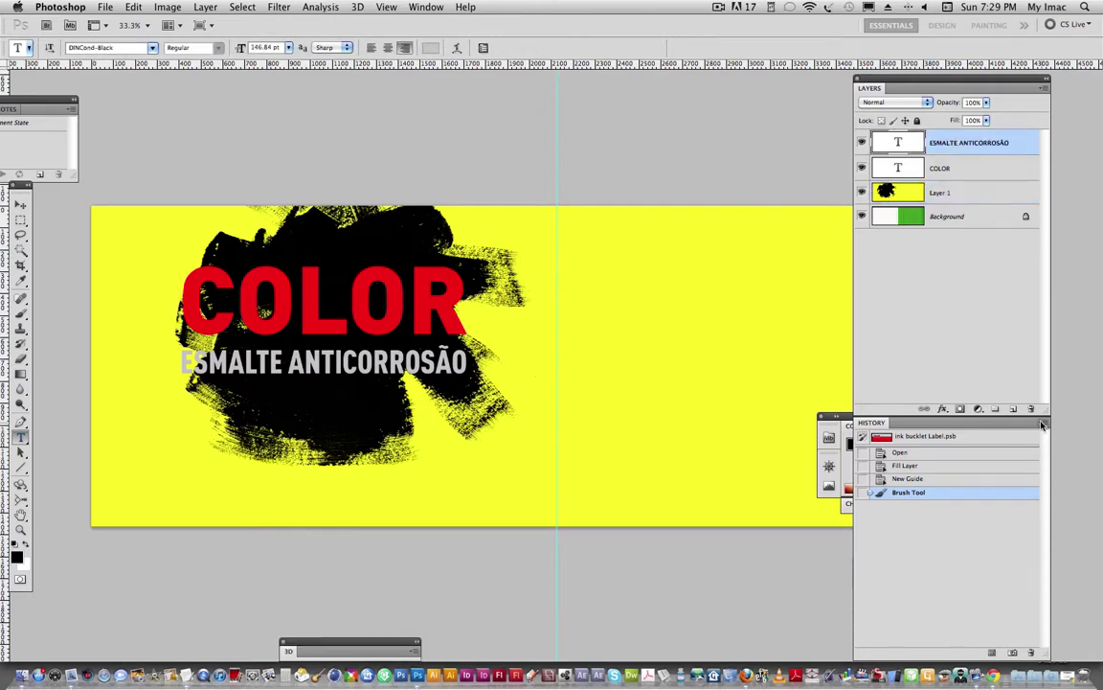
{"action": "key", "text": "Delete"}
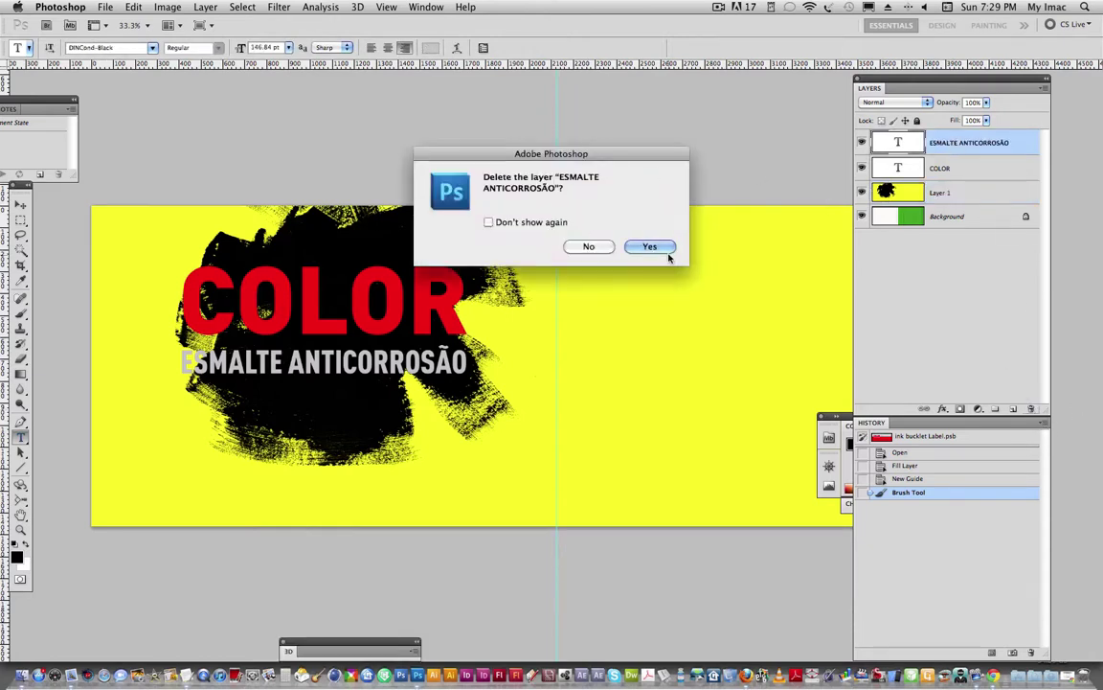
Step: Confirm deleting ESMALTE ANTICORROSÃO, retype COLOR as K, and move it onto the splatter
{"action": "left_click", "coordinate": [651, 248]}
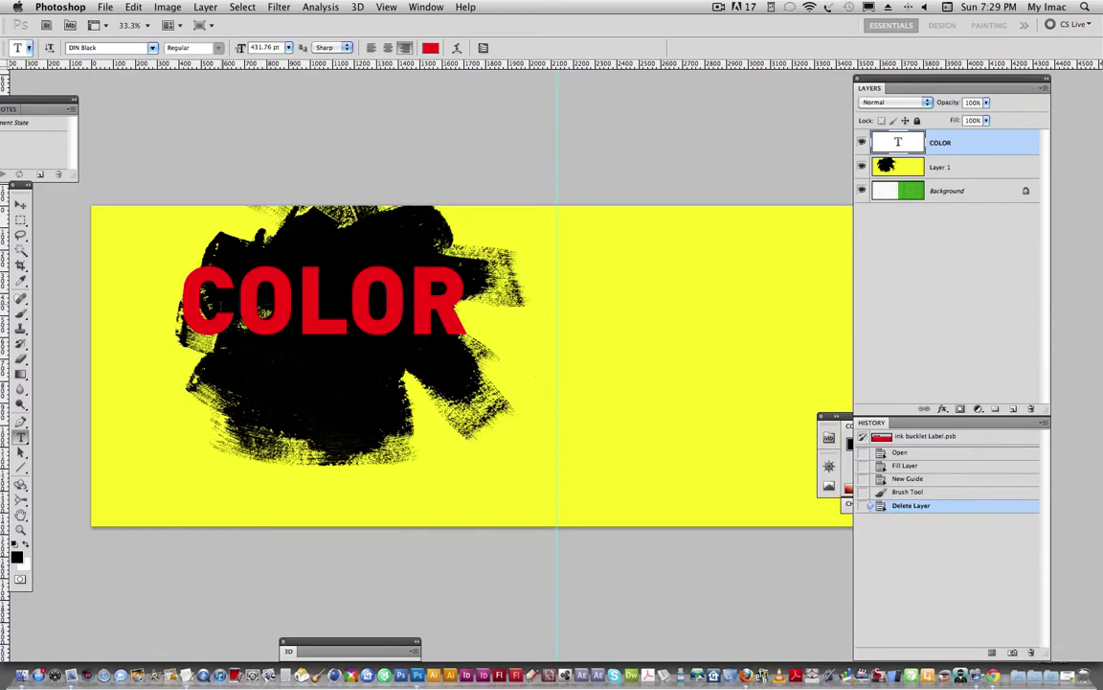
{"action": "double_click", "coordinate": [234, 288]}
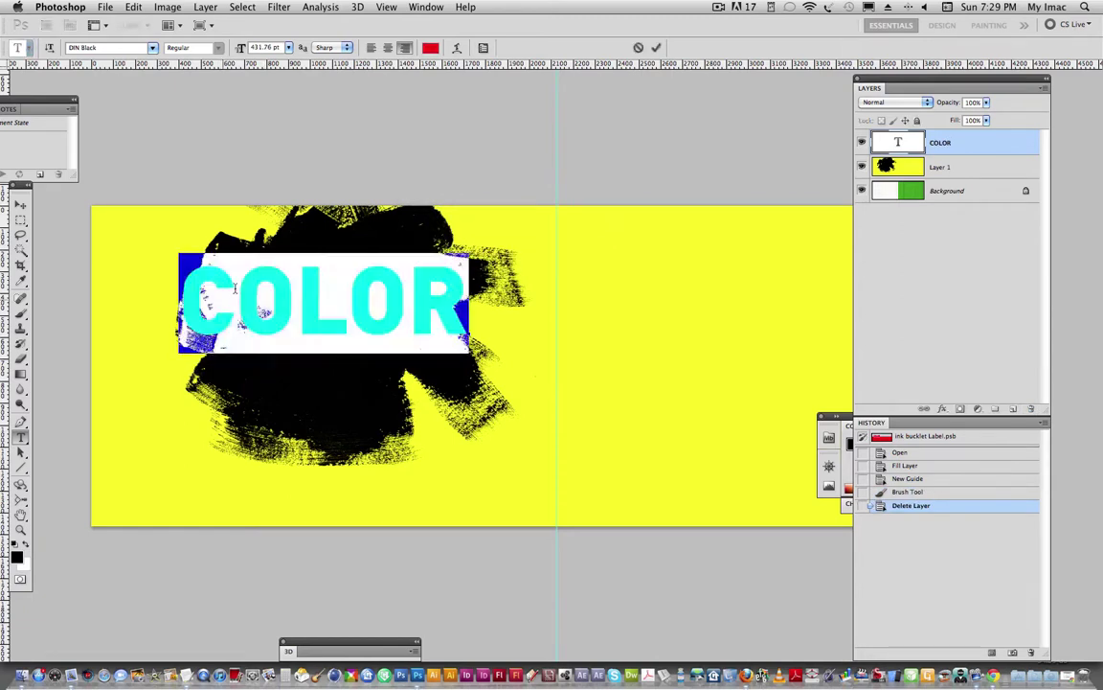
{"action": "type", "text": "K"}
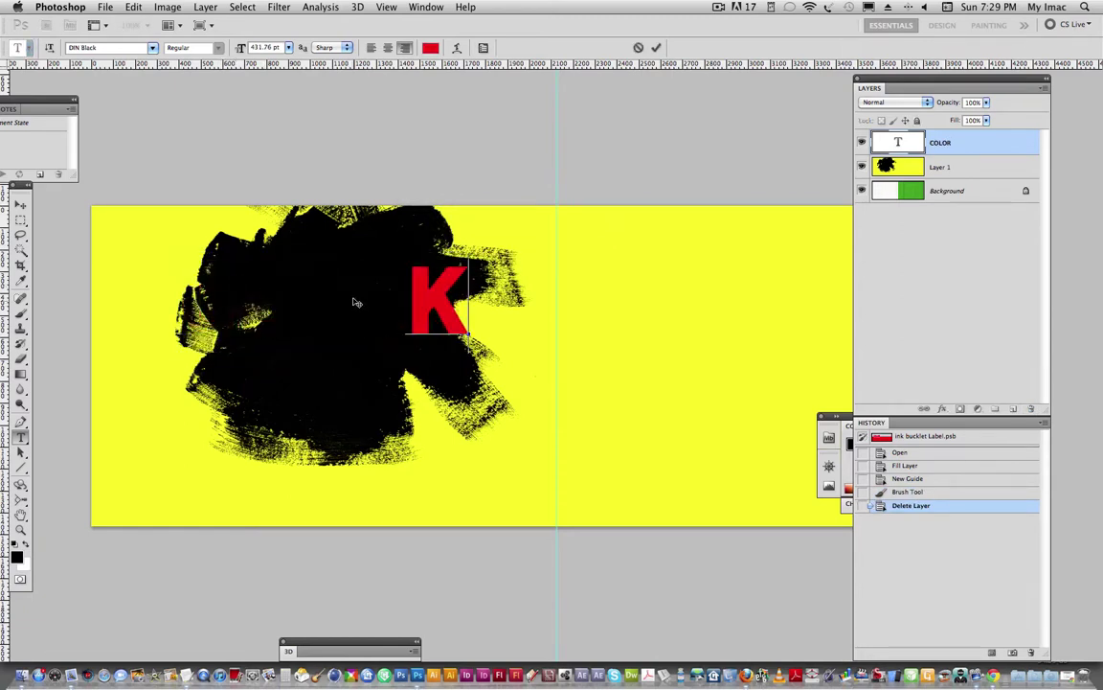
{"action": "left_click", "coordinate": [20, 204]}
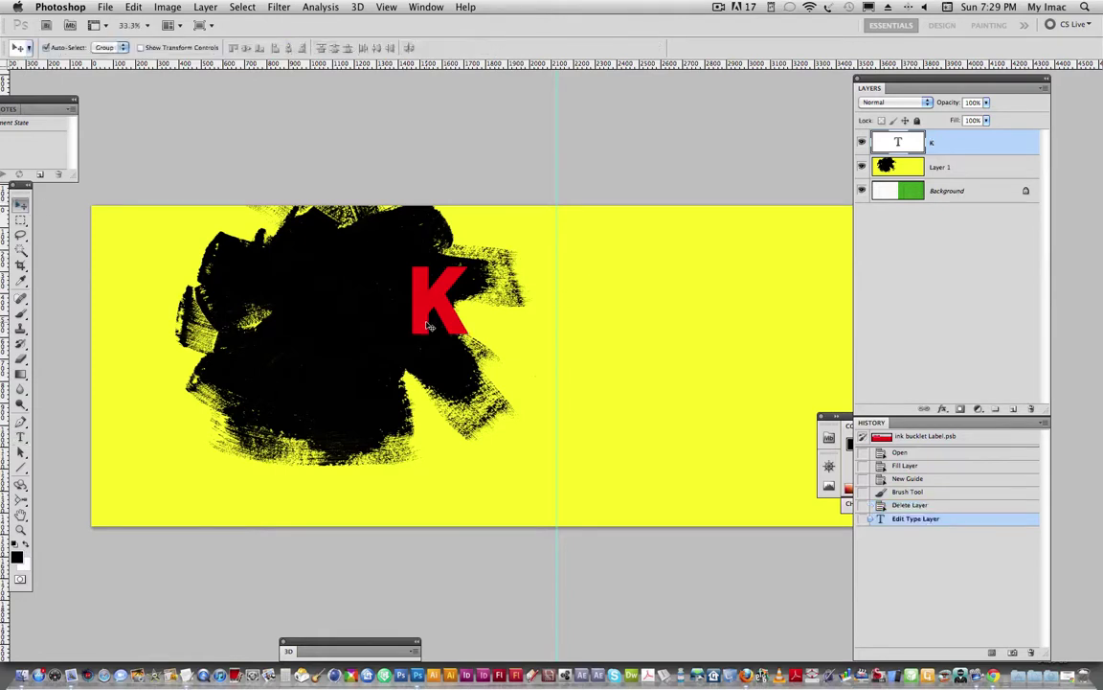
{"action": "left_click_drag", "start_coordinate": [427, 325], "coordinate": [319, 350]}
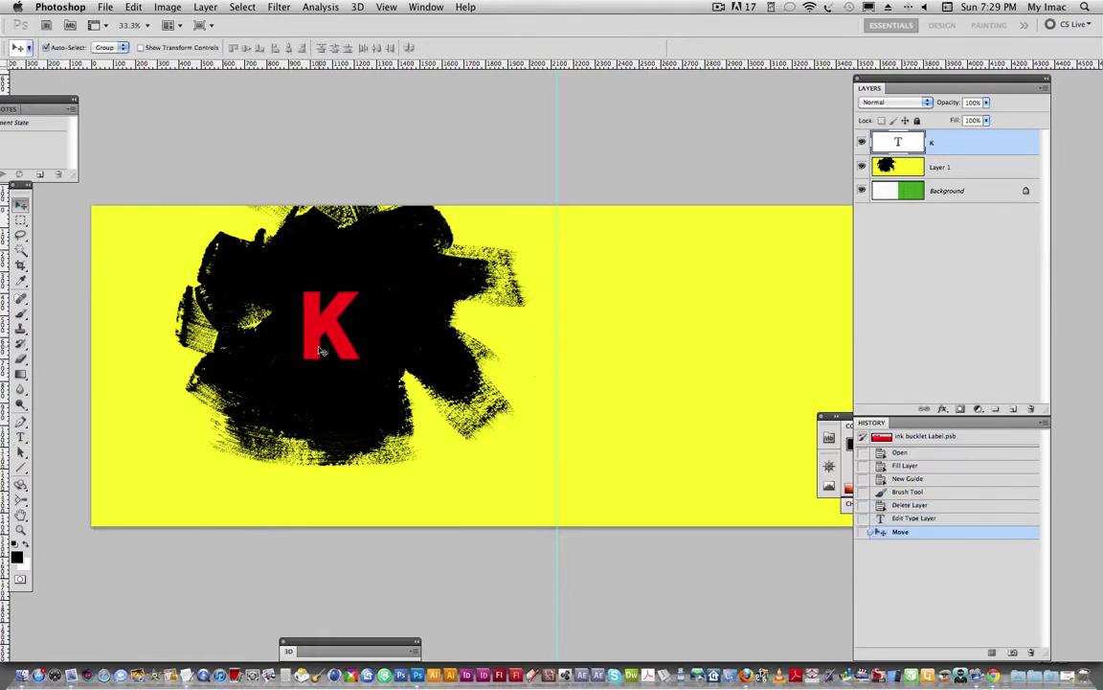
Step: Scale the K to about 301% and nudge it slightly lower
{"action": "key", "text": "ctrl+t"}
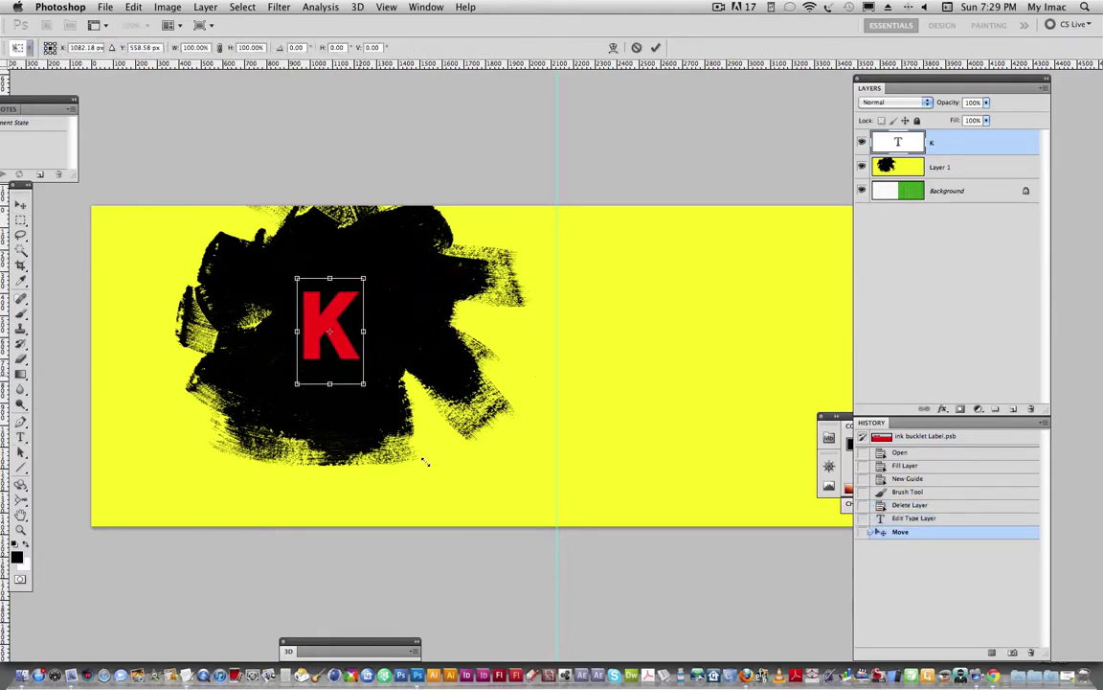
{"action": "left_click_drag", "start_coordinate": [360, 377], "coordinate": [424, 473]}
{"action": "left_click_drag", "start_coordinate": [328, 299], "coordinate": [326, 324]}
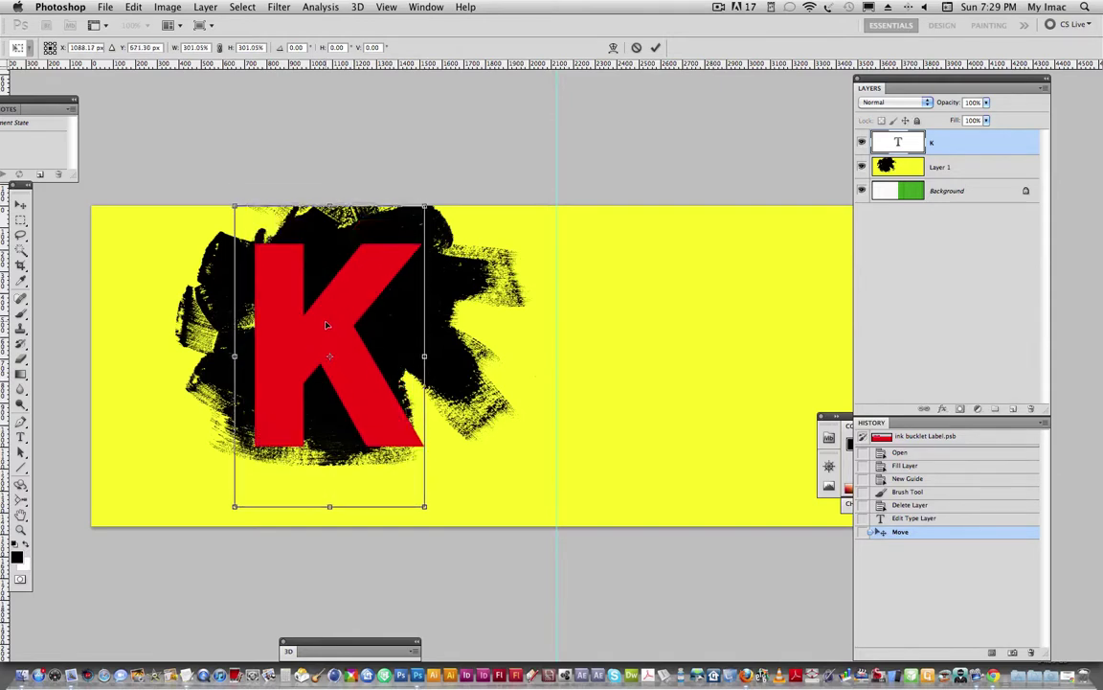
{"action": "key", "text": "Return"}
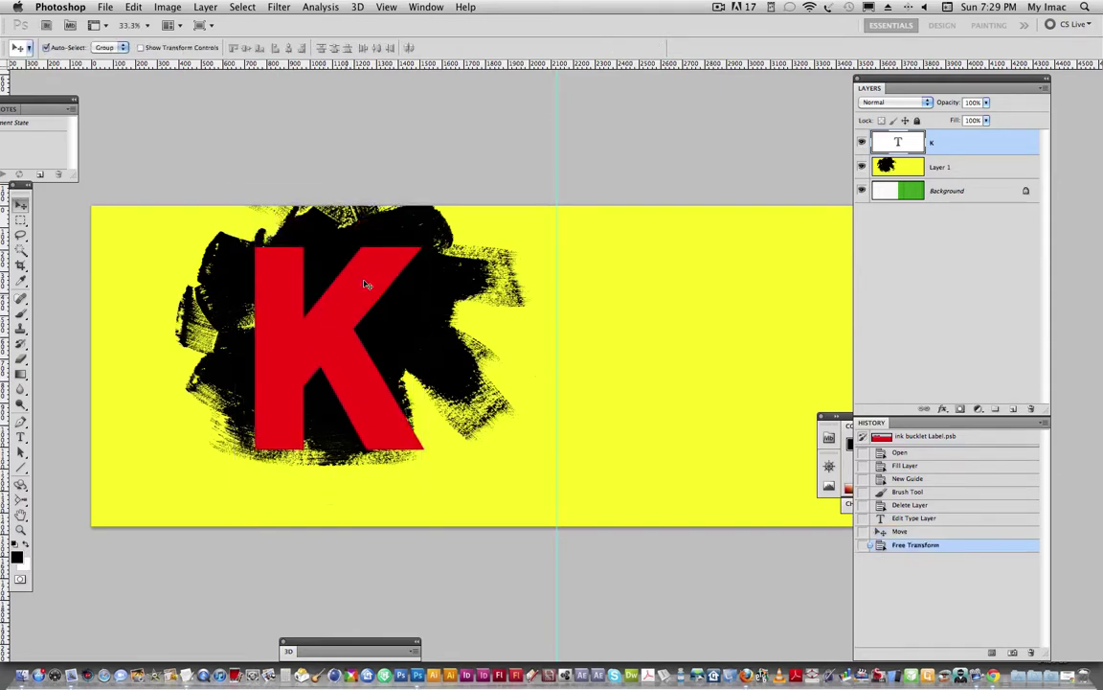
{"action": "left_click", "coordinate": [106, 6]}
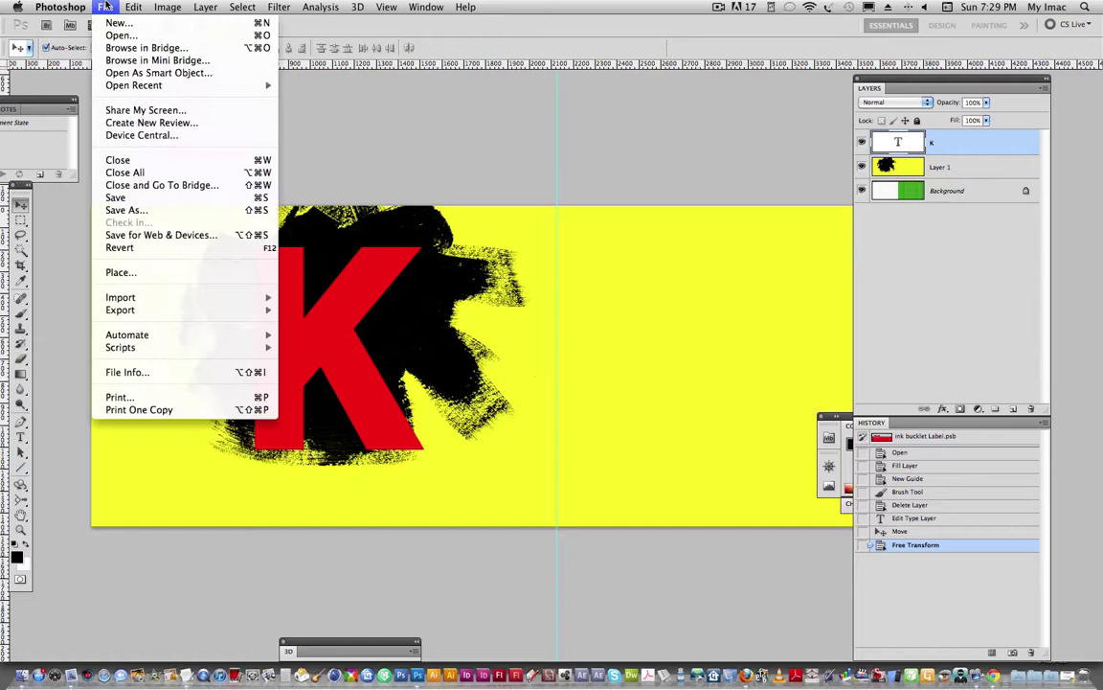
Step: Save and close the label file, then rotate the can to -20.4, -16.1, 47.2 with K facing front
{"action": "left_click", "coordinate": [110, 160]}
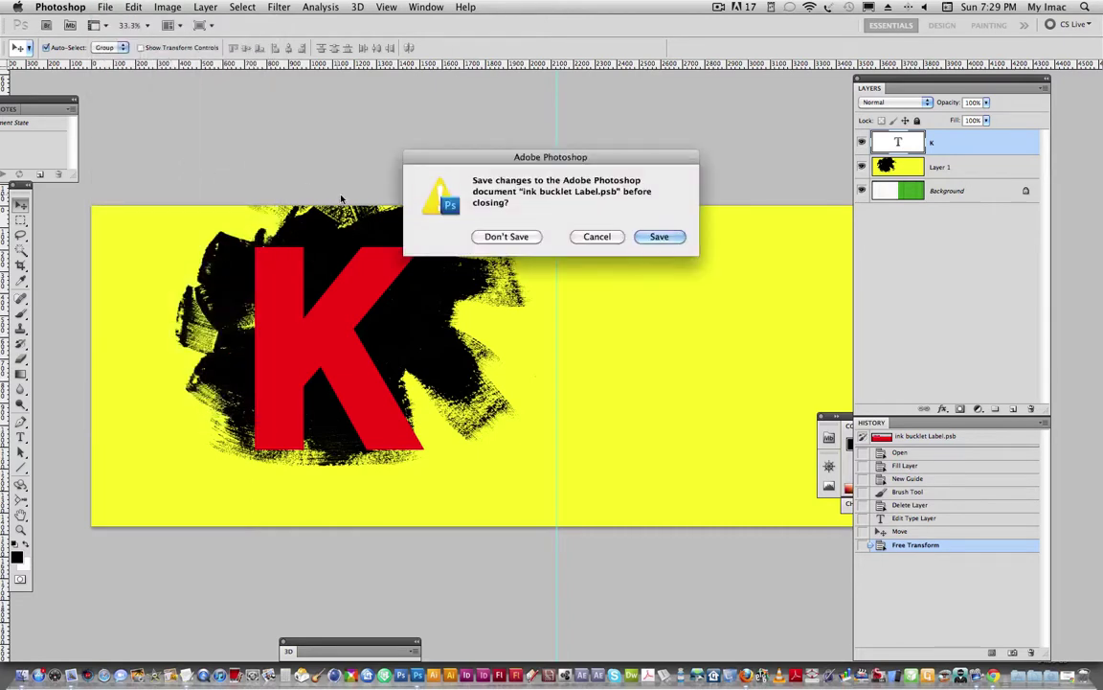
{"action": "left_click", "coordinate": [640, 235]}
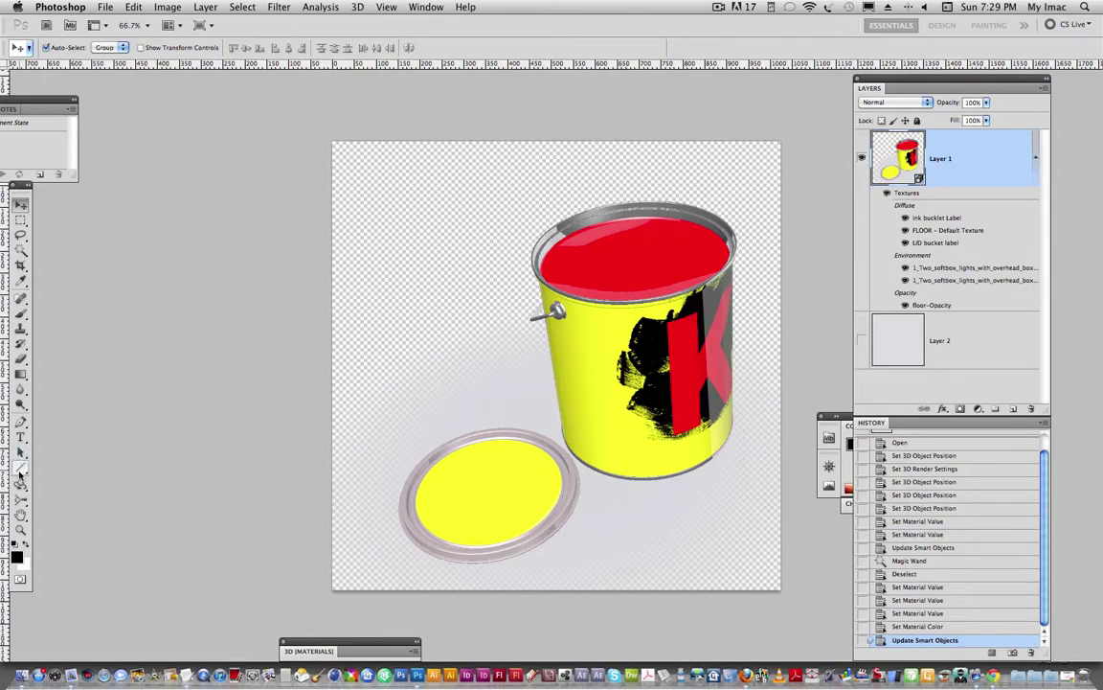
{"action": "left_click", "coordinate": [19, 487]}
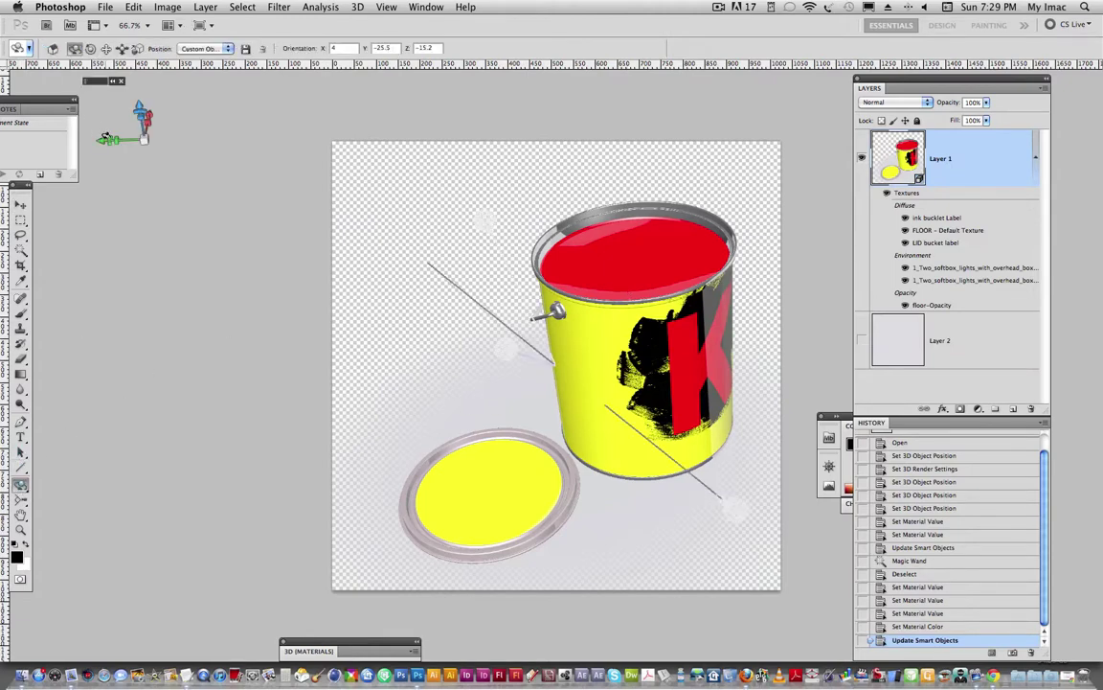
{"action": "mouse_move", "coordinate": [144, 138]}
{"action": "left_mouse_down"}
{"action": "mouse_move", "coordinate": [149, 120]}
{"action": "mouse_move", "coordinate": [122, 122]}
{"action": "left_mouse_up"}
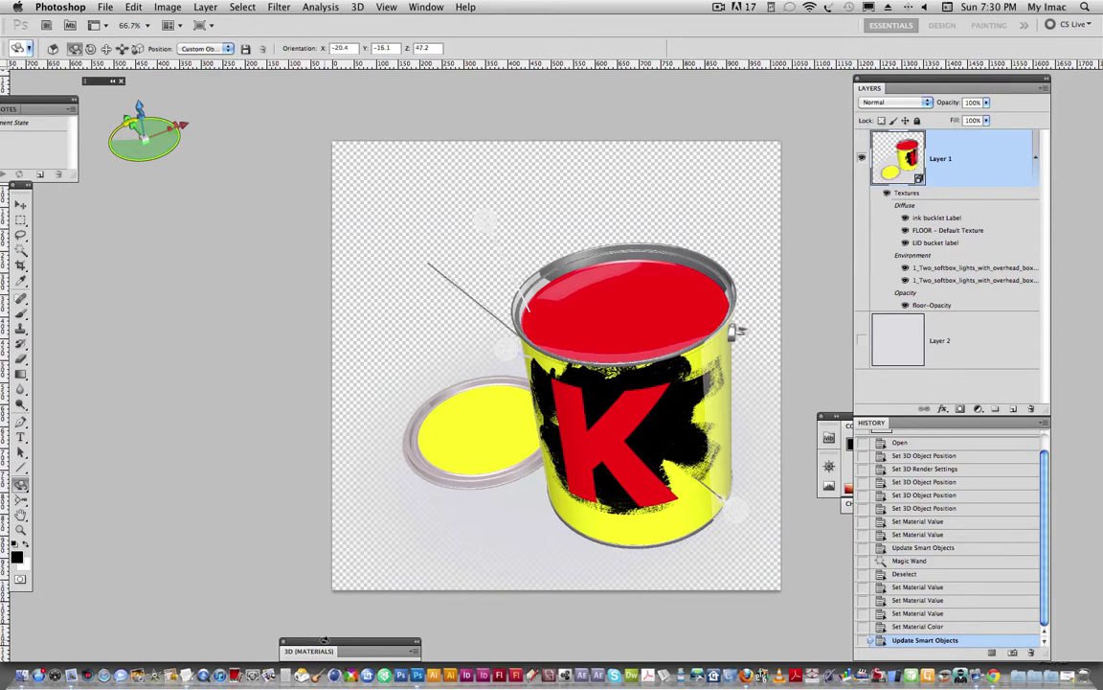
{"action": "mouse_move", "coordinate": [326, 642]}
{"action": "left_mouse_down"}
{"action": "mouse_move", "coordinate": [191, 282]}
{"action": "mouse_move", "coordinate": [162, 268]}
{"action": "left_mouse_up"}
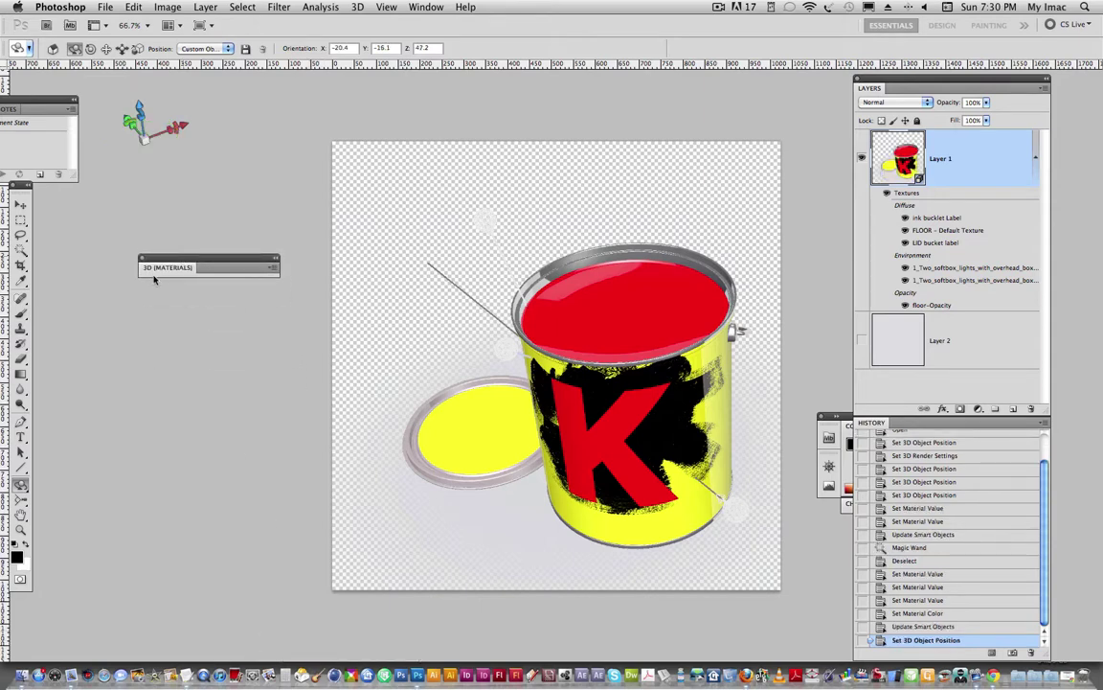
Step: Change the INK material's diffuse colour to yellow #ffff00
{"action": "left_click", "coordinate": [163, 269]}
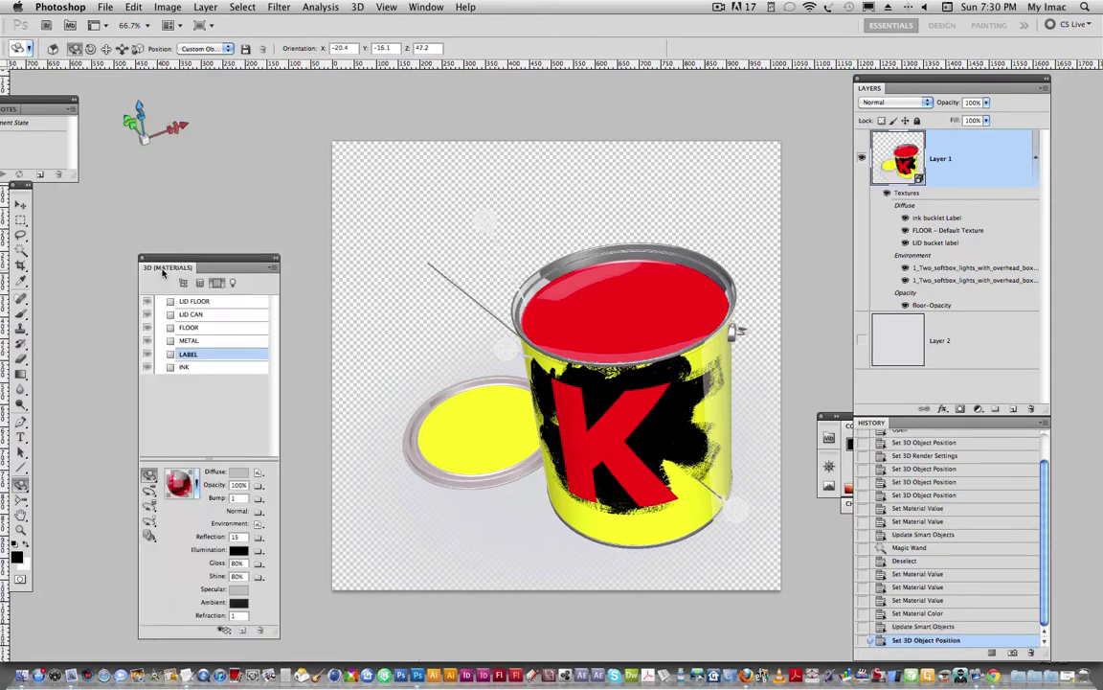
{"action": "left_click", "coordinate": [183, 367]}
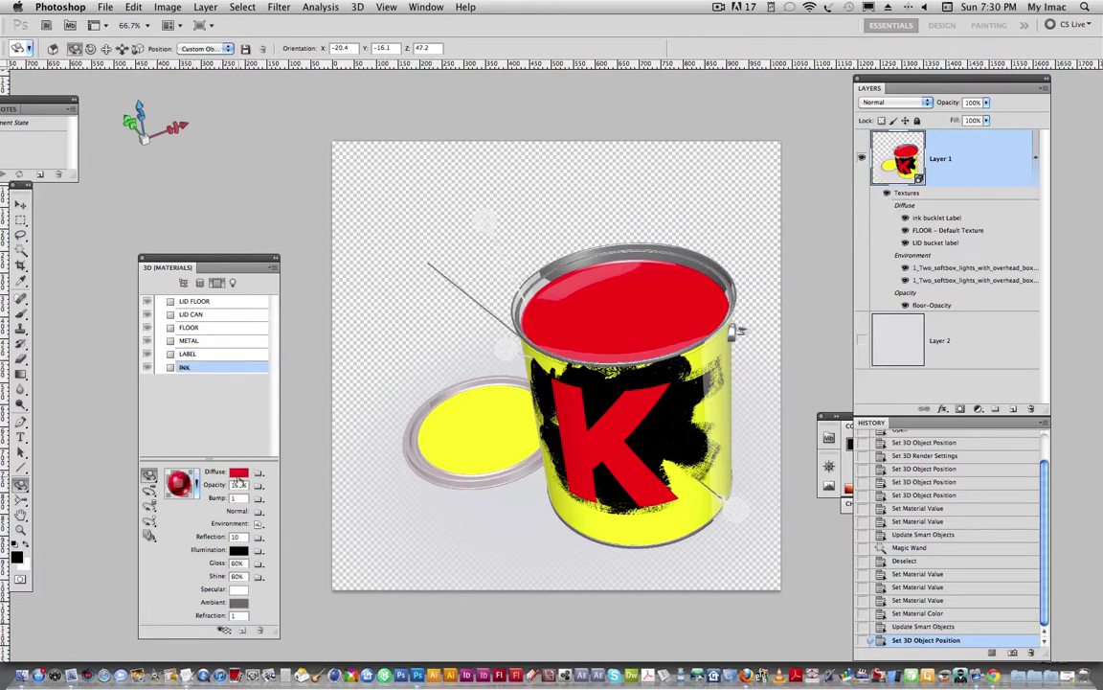
{"action": "left_click", "coordinate": [238, 472]}
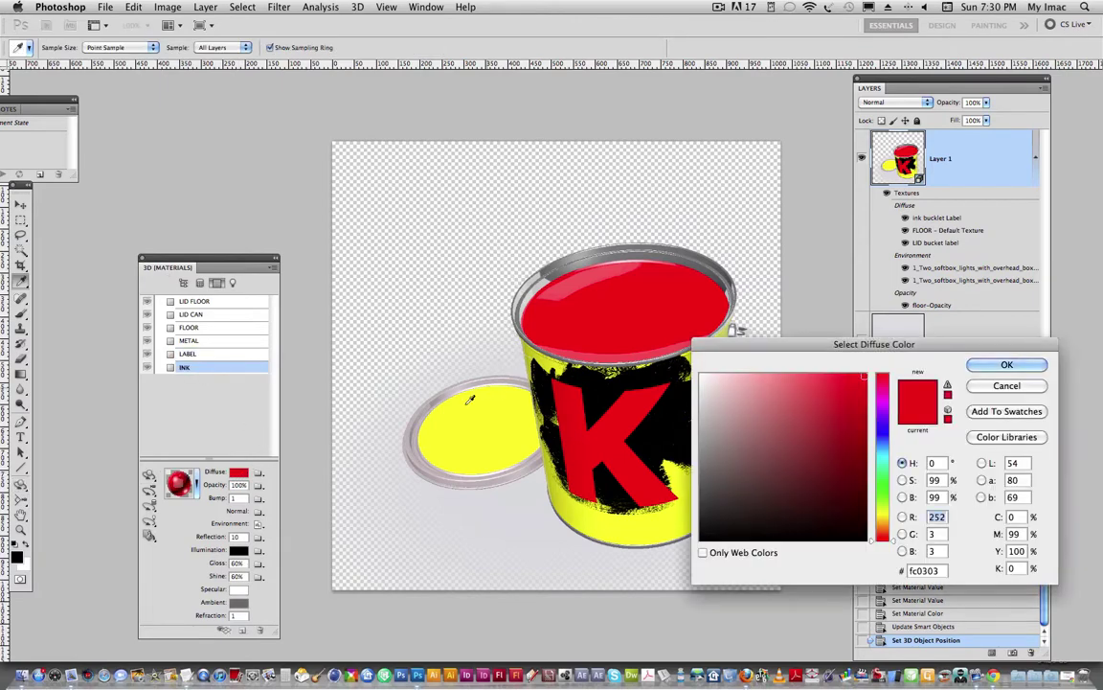
{"action": "left_click", "coordinate": [1013, 364]}
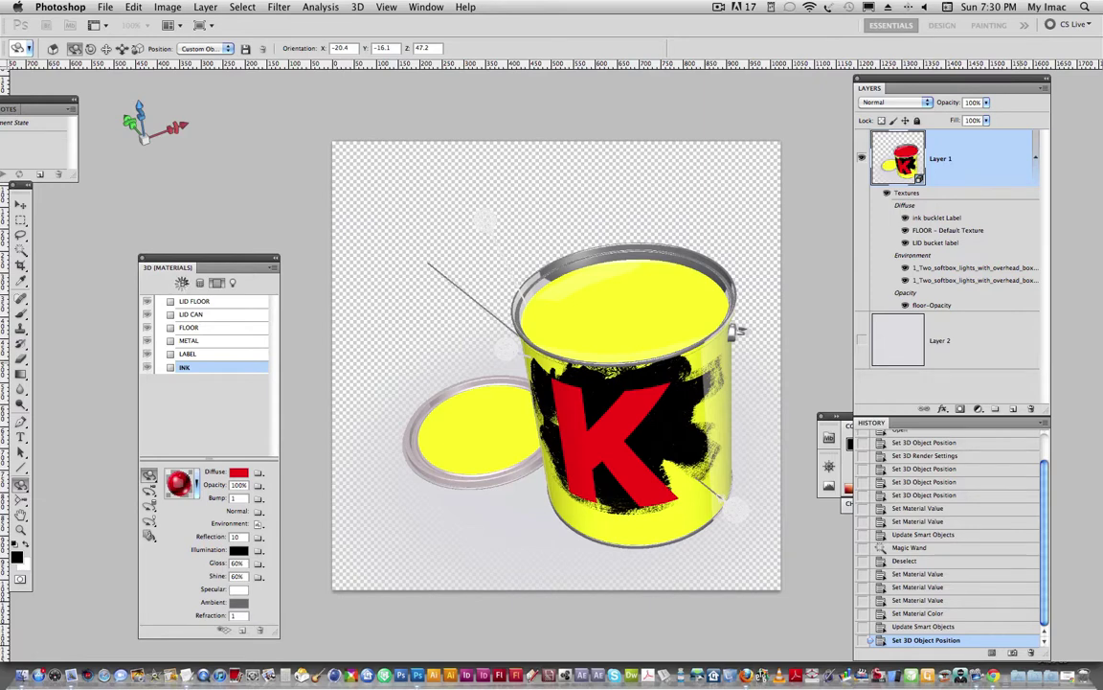
{"action": "left_click", "coordinate": [183, 283]}
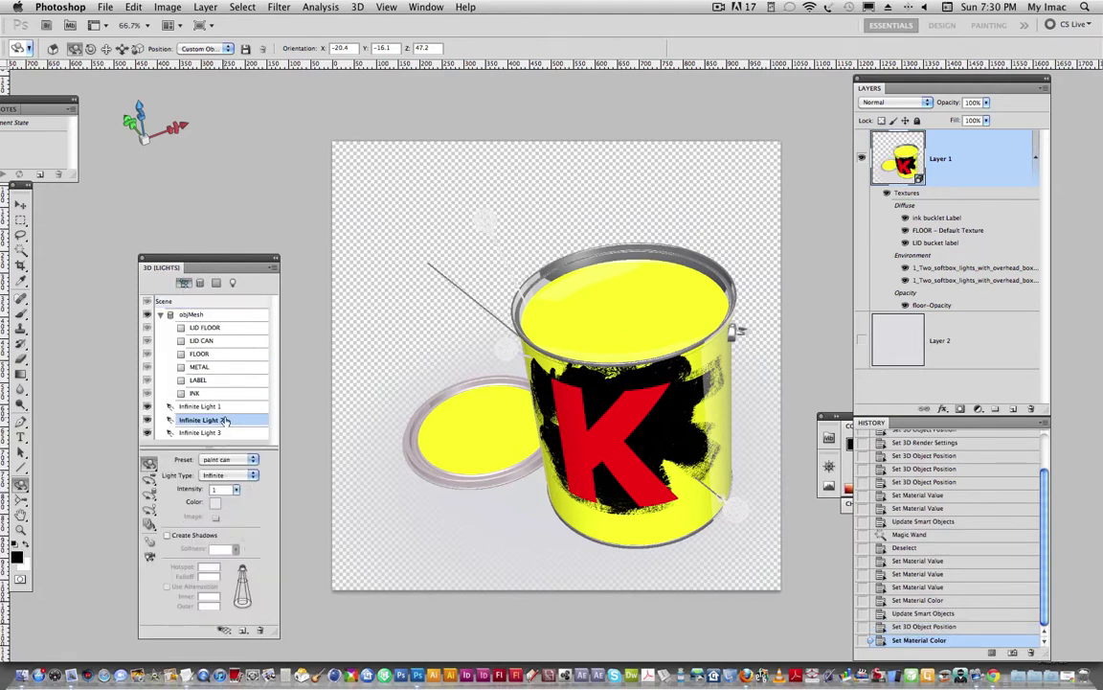
Step: Set the scene's render quality to Ray Traced Draft and let it finish rendering
{"action": "left_click", "coordinate": [183, 281]}
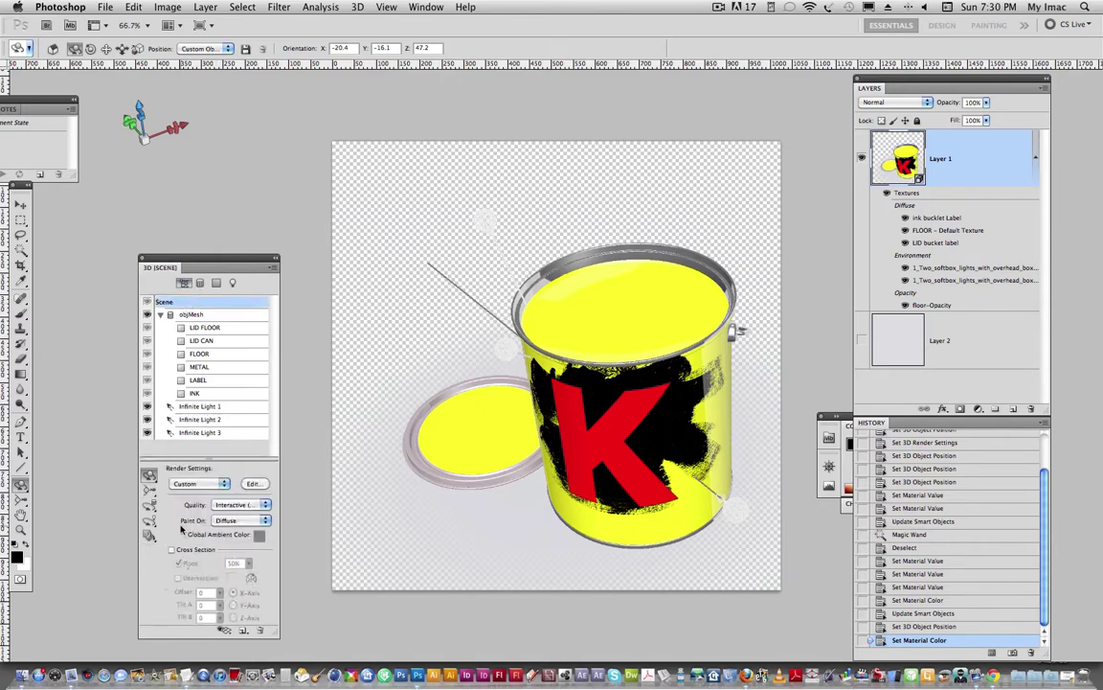
{"action": "left_click", "coordinate": [247, 508]}
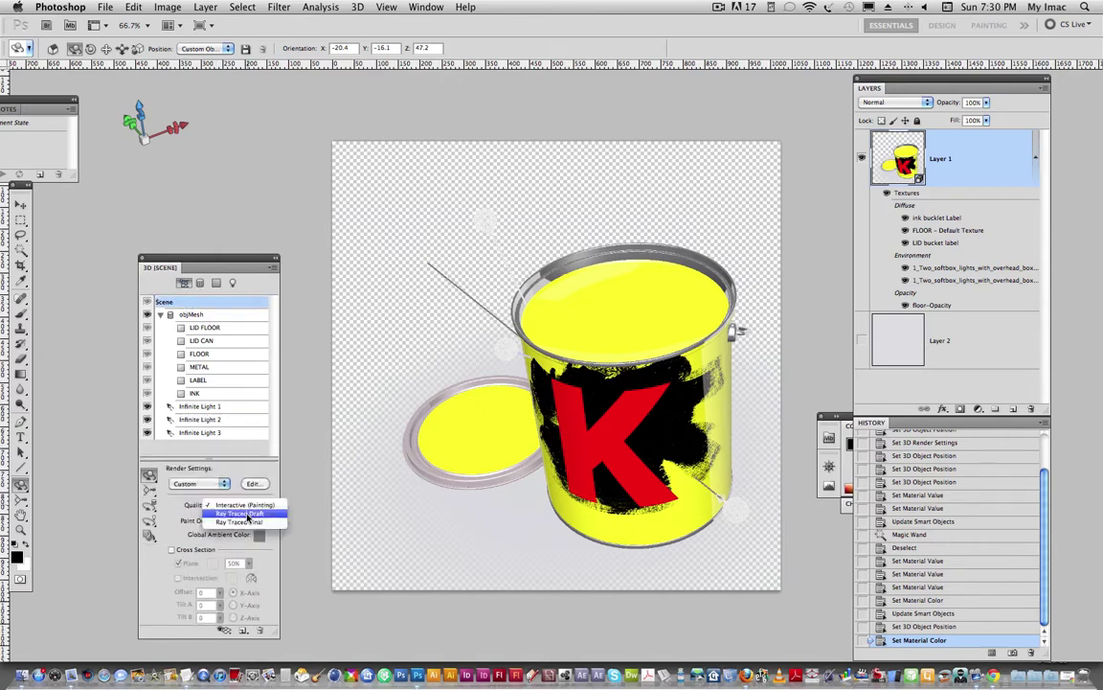
{"action": "left_click", "coordinate": [247, 514]}
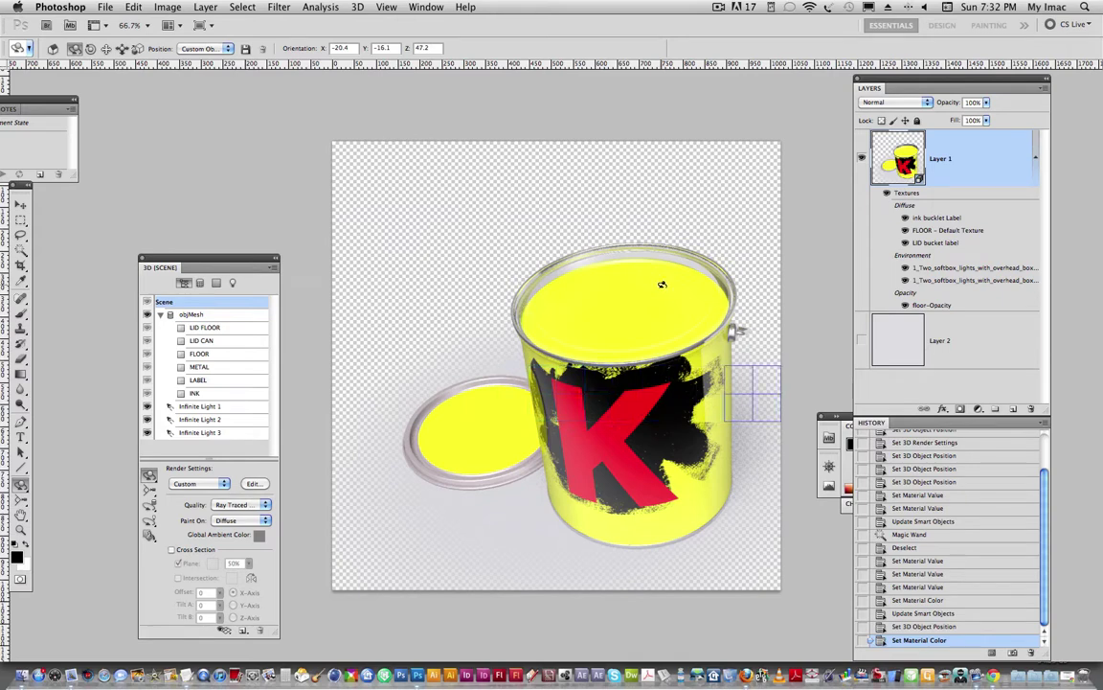
{"action": "left_click", "coordinate": [253, 505]}
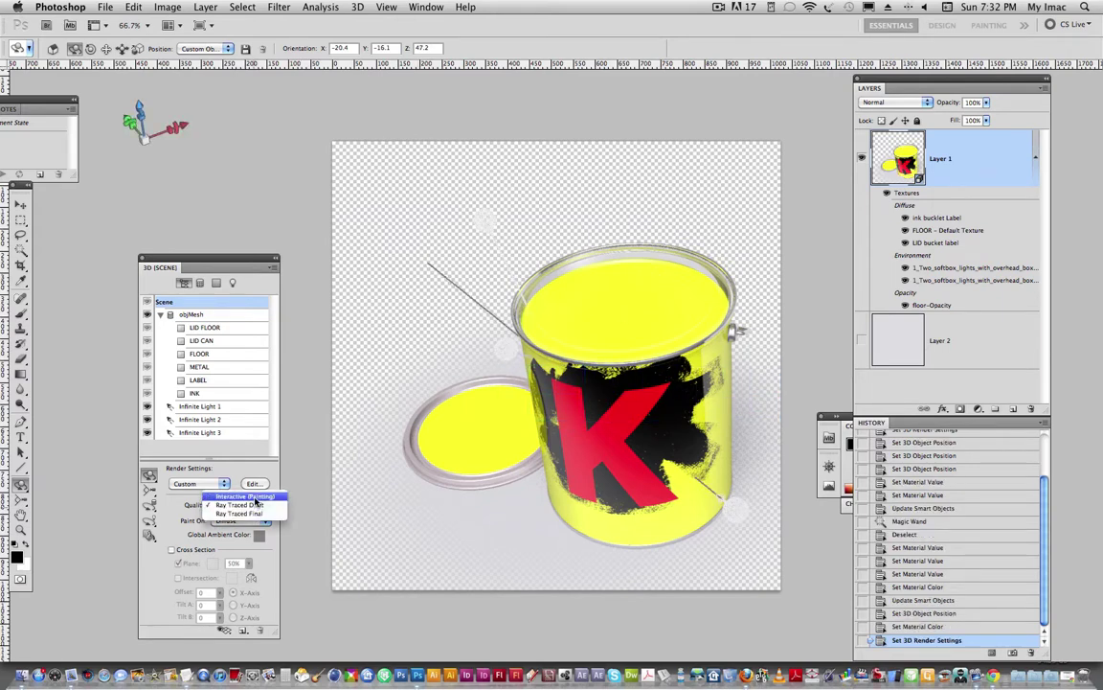
Step: Return render quality to Interactive and tilt the can to show its paint-filled top
{"action": "left_click", "coordinate": [256, 505]}
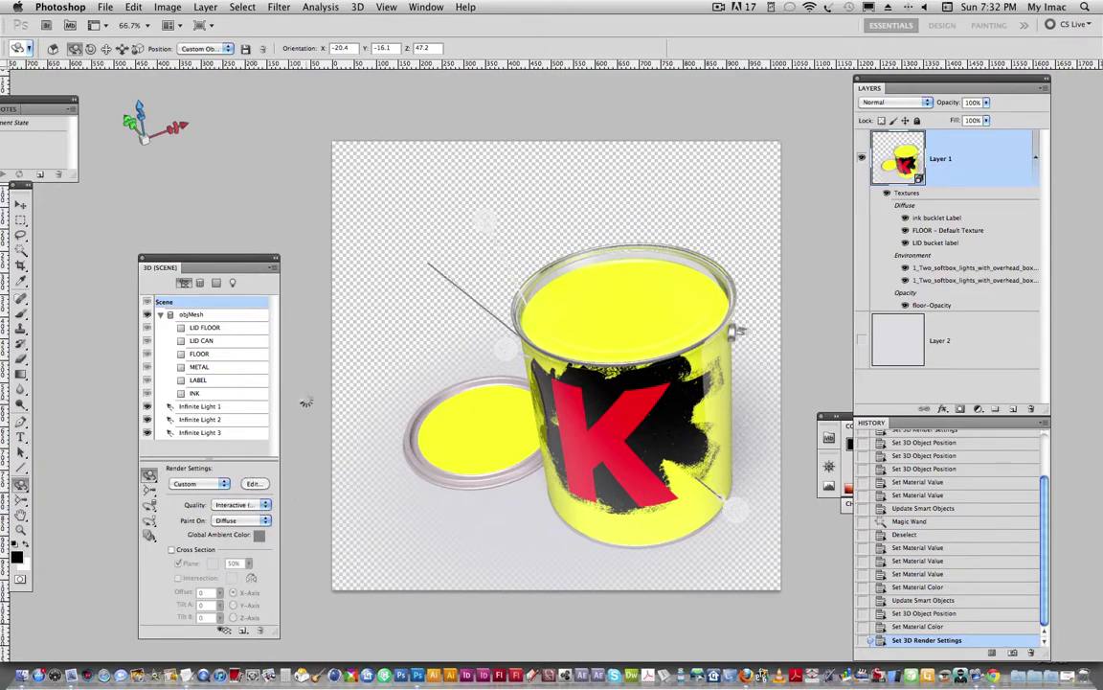
{"action": "mouse_move", "coordinate": [468, 389]}
{"action": "left_mouse_down"}
{"action": "mouse_move", "coordinate": [546, 429]}
{"action": "mouse_move", "coordinate": [663, 321]}
{"action": "left_mouse_up"}
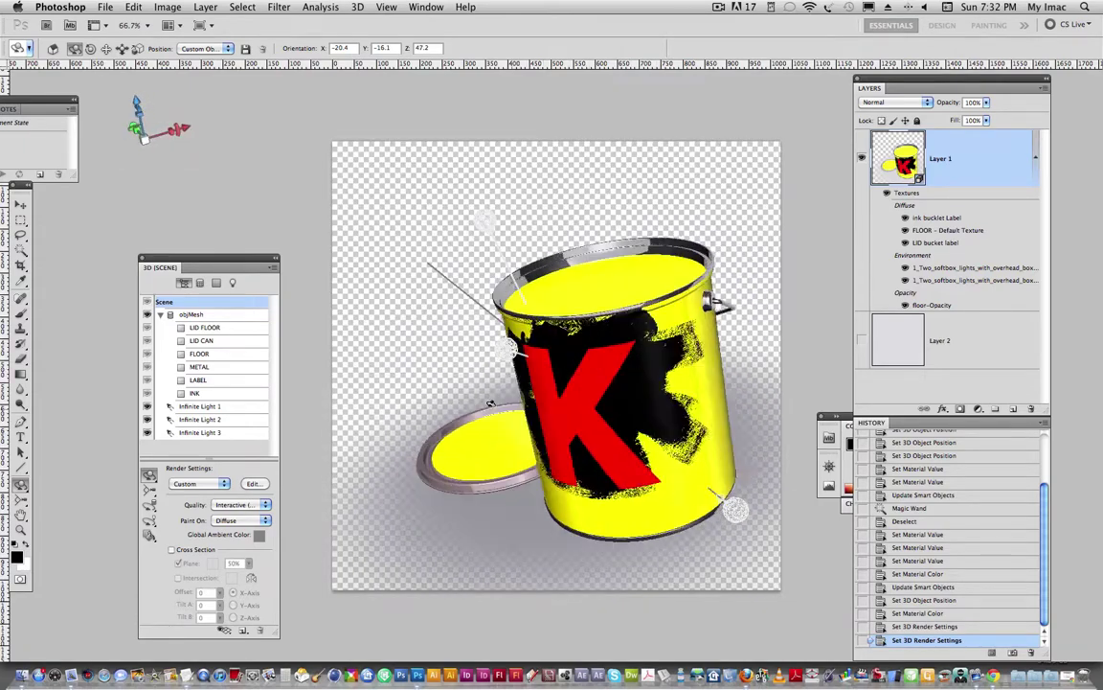
{"action": "left_click_drag", "start_coordinate": [663, 321], "coordinate": [369, 407]}
{"action": "mouse_move", "coordinate": [512, 448]}
{"action": "left_mouse_down"}
{"action": "mouse_move", "coordinate": [591, 455]}
{"action": "mouse_move", "coordinate": [576, 450]}
{"action": "left_mouse_up"}
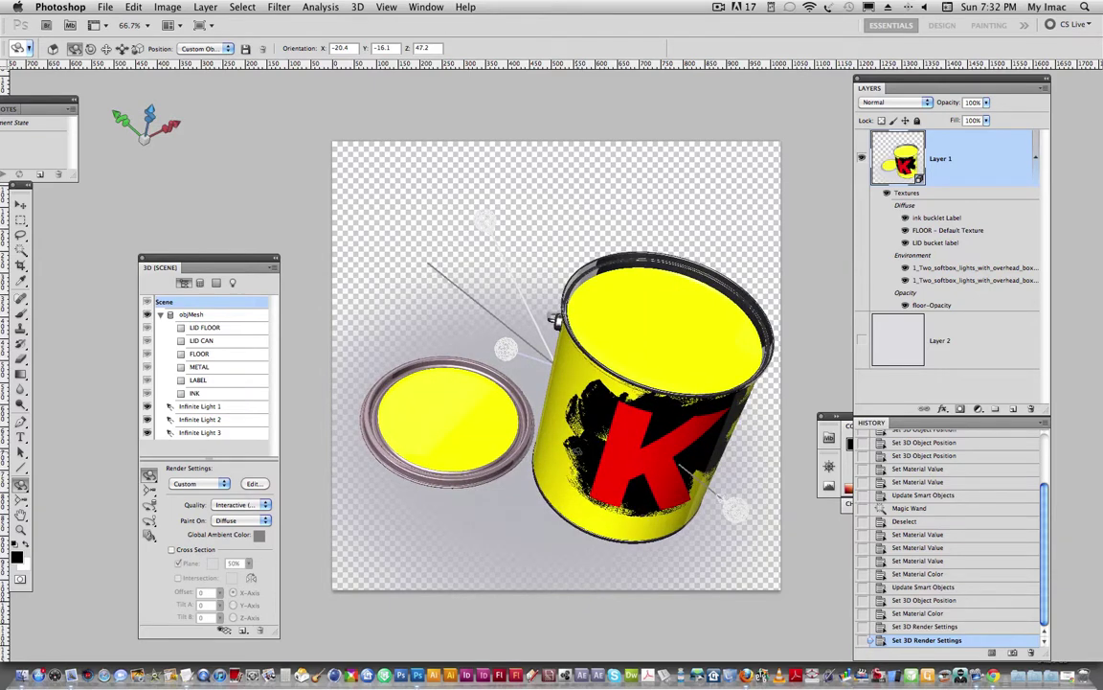
Step: Render the can at Ray Traced Final quality and show the light grey Layer 2 backdrop
{"action": "left_click", "coordinate": [225, 506]}
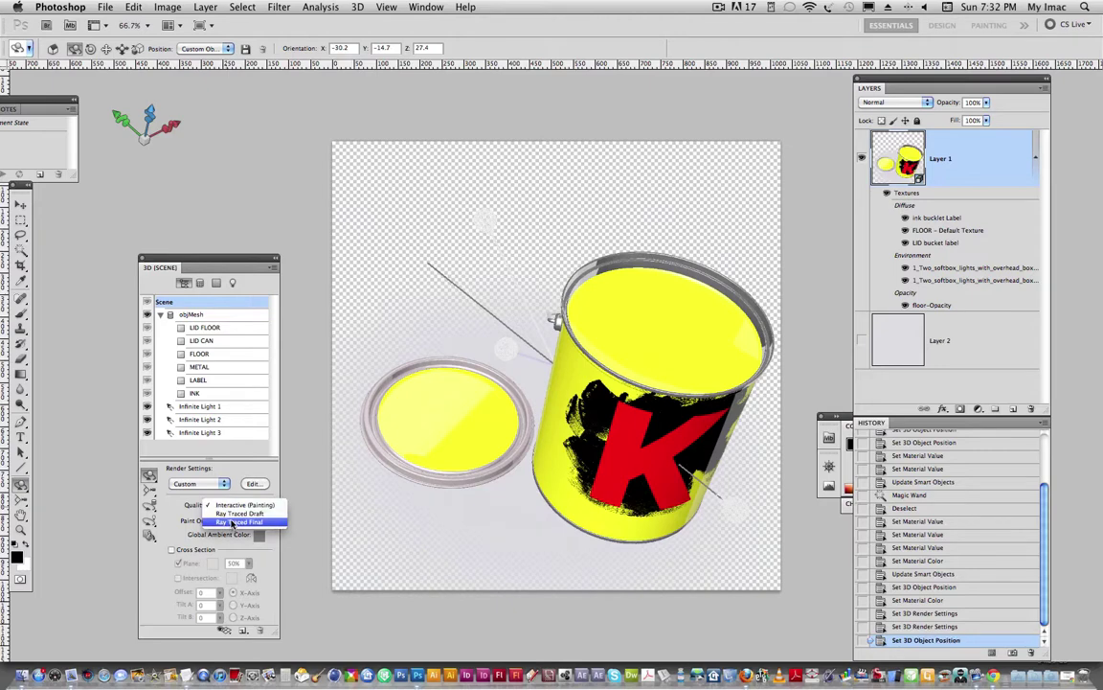
{"action": "left_click", "coordinate": [235, 514]}
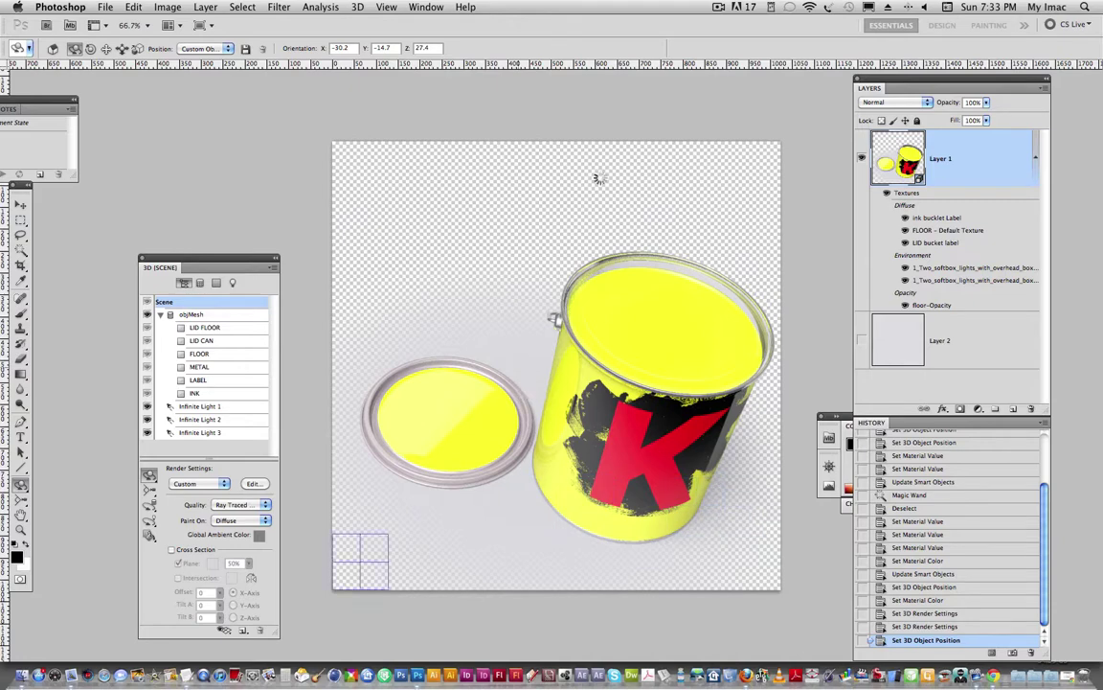
{"action": "left_click", "coordinate": [861, 342]}
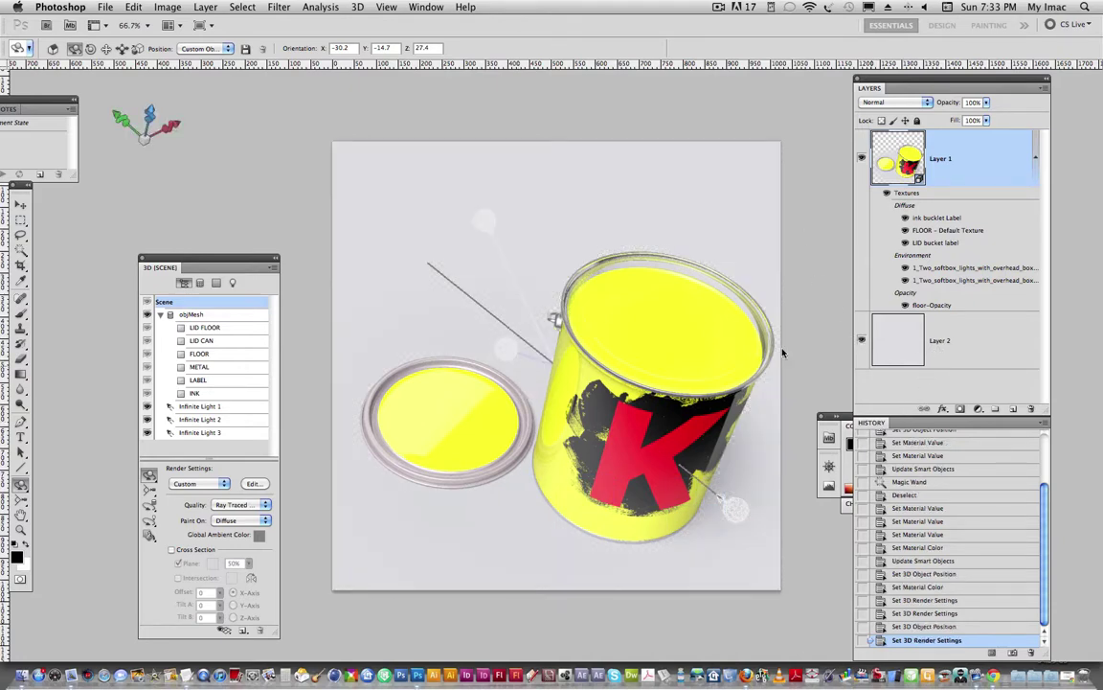
Step: Turn off the on-canvas 3D light guides from the Lights settings
{"action": "left_click", "coordinate": [232, 283]}
{"action": "left_click_drag", "start_coordinate": [239, 259], "coordinate": [290, 90]}
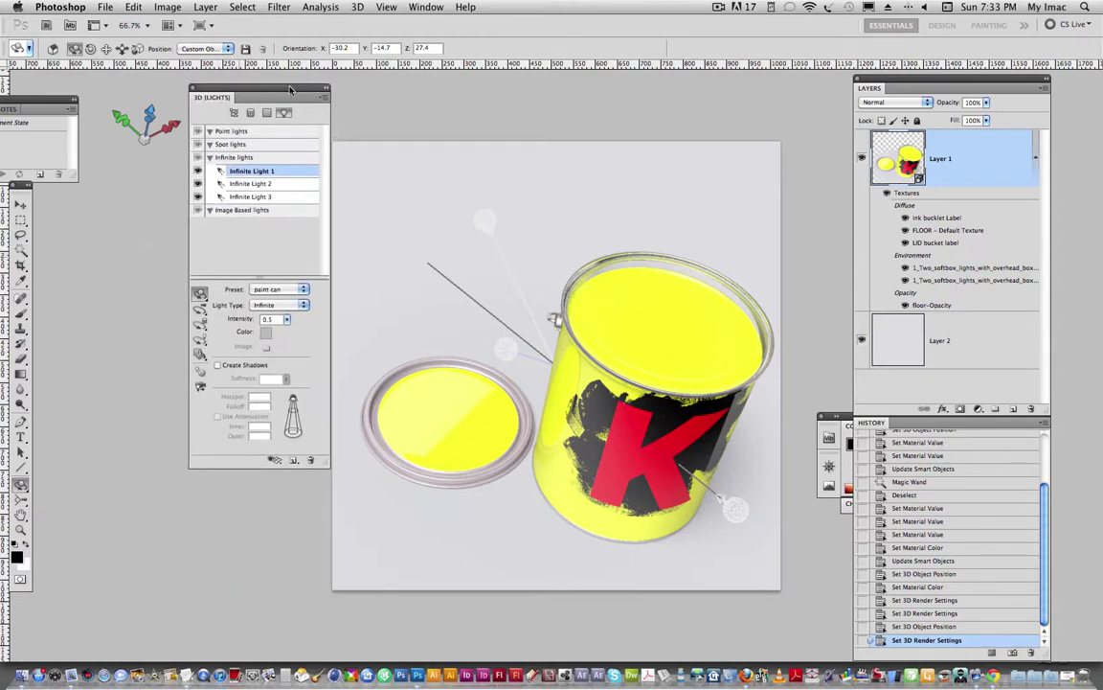
{"action": "left_click", "coordinate": [275, 461]}
{"action": "left_click", "coordinate": [292, 482]}
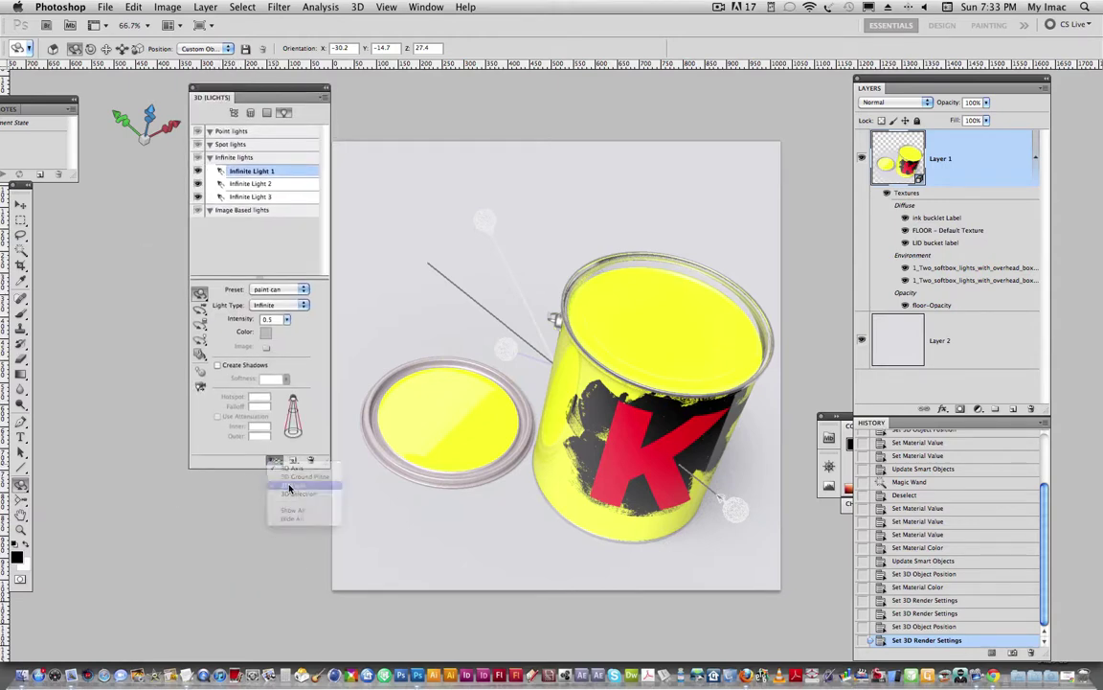
{"action": "left_click_drag", "start_coordinate": [302, 91], "coordinate": [269, 115]}
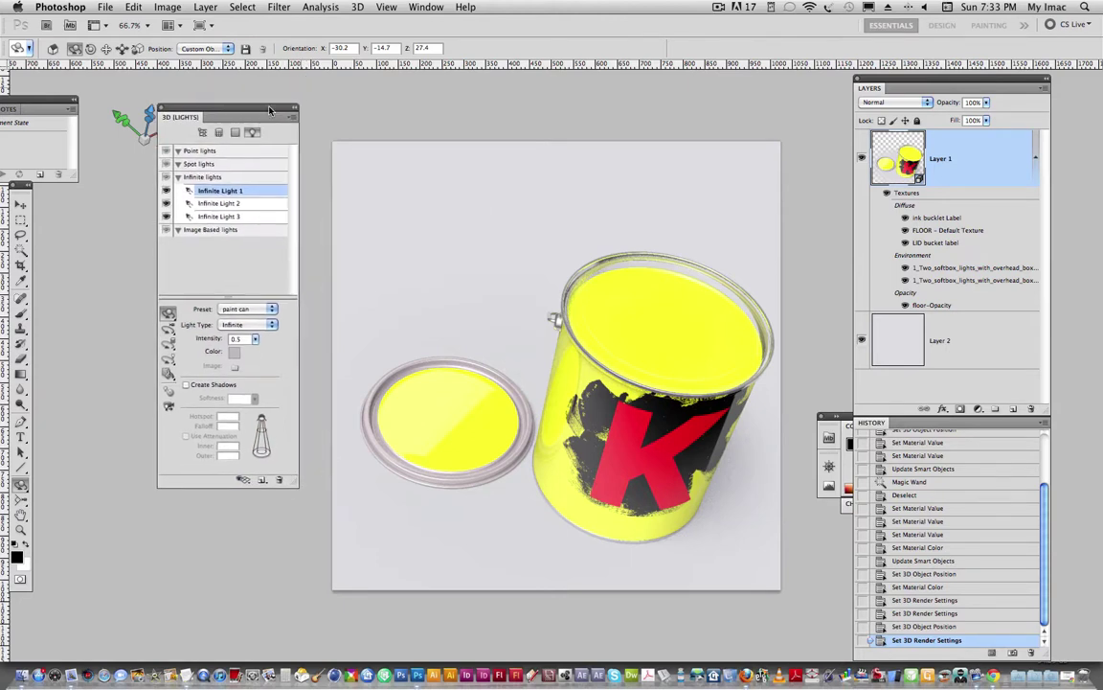